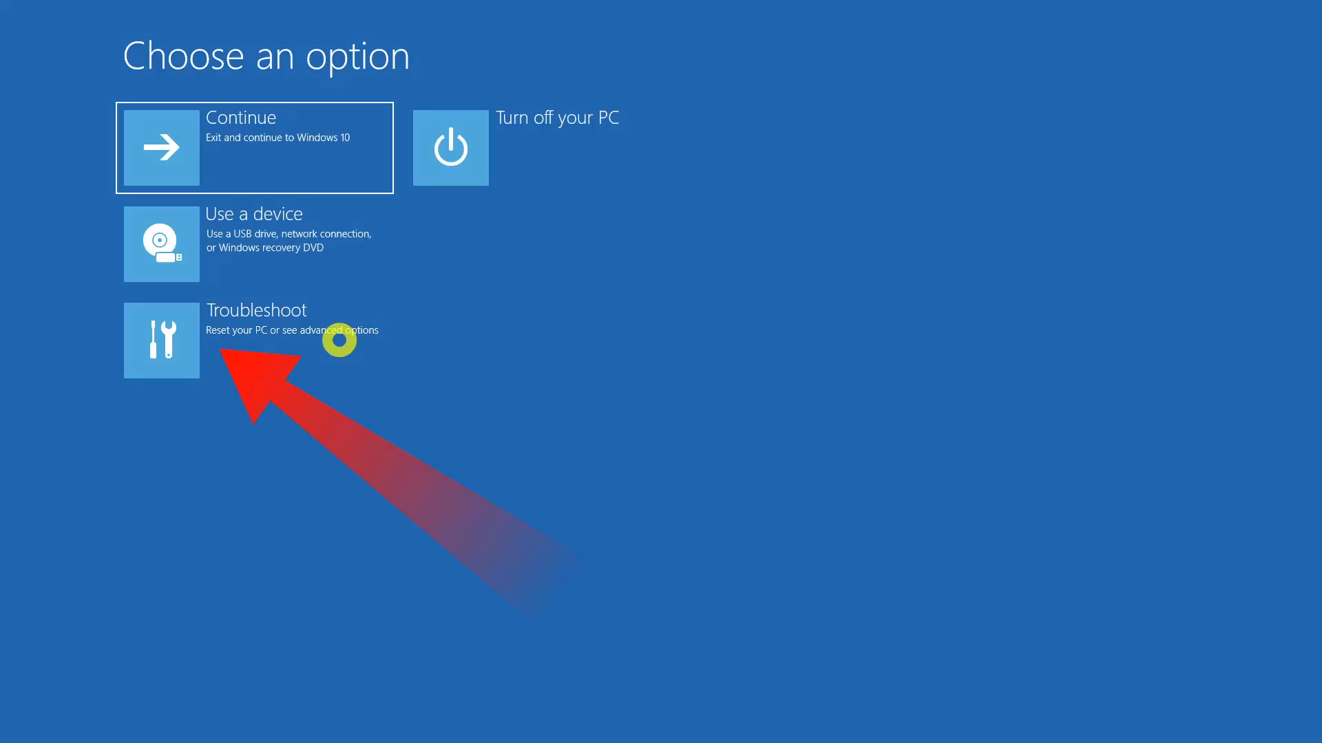
# Restart into the UEFI firmware settings and move Windows Boot Manager above ubuntu in the boot sequence
pyautogui.click(248, 332)
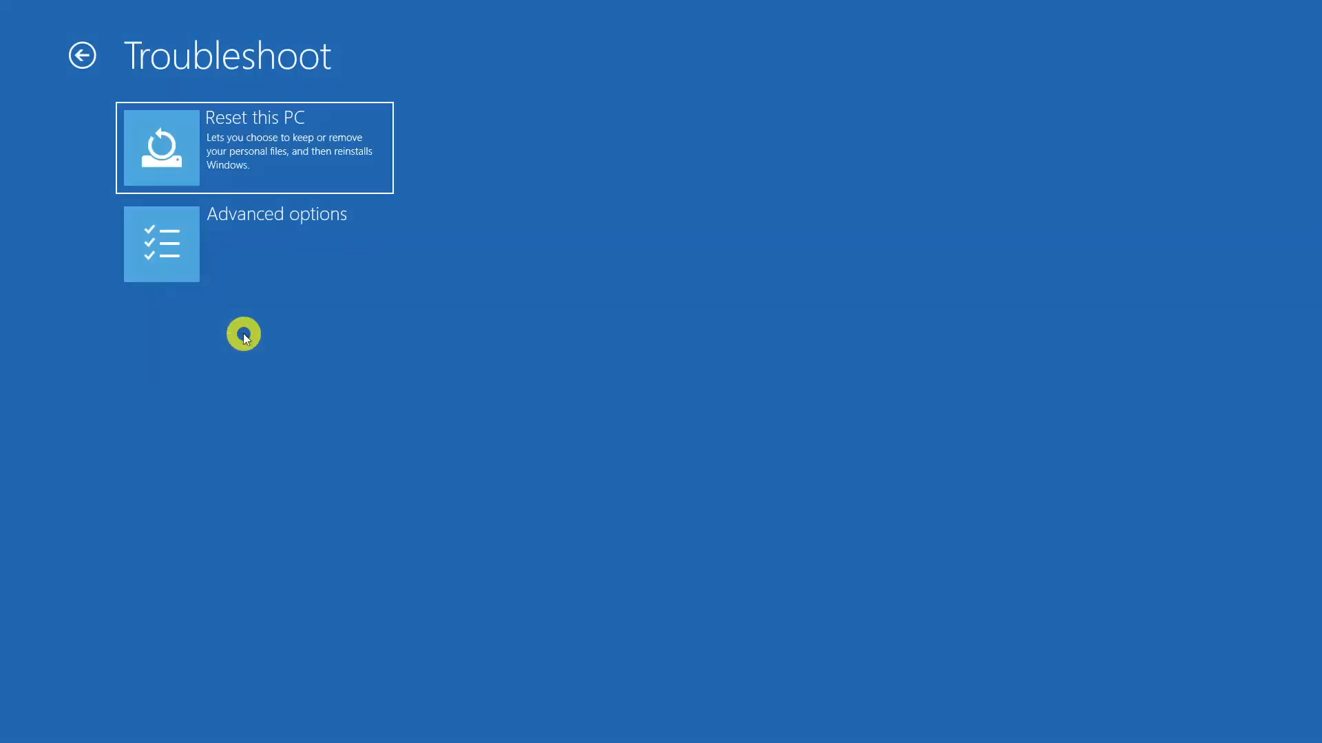
pyautogui.click(236, 251)
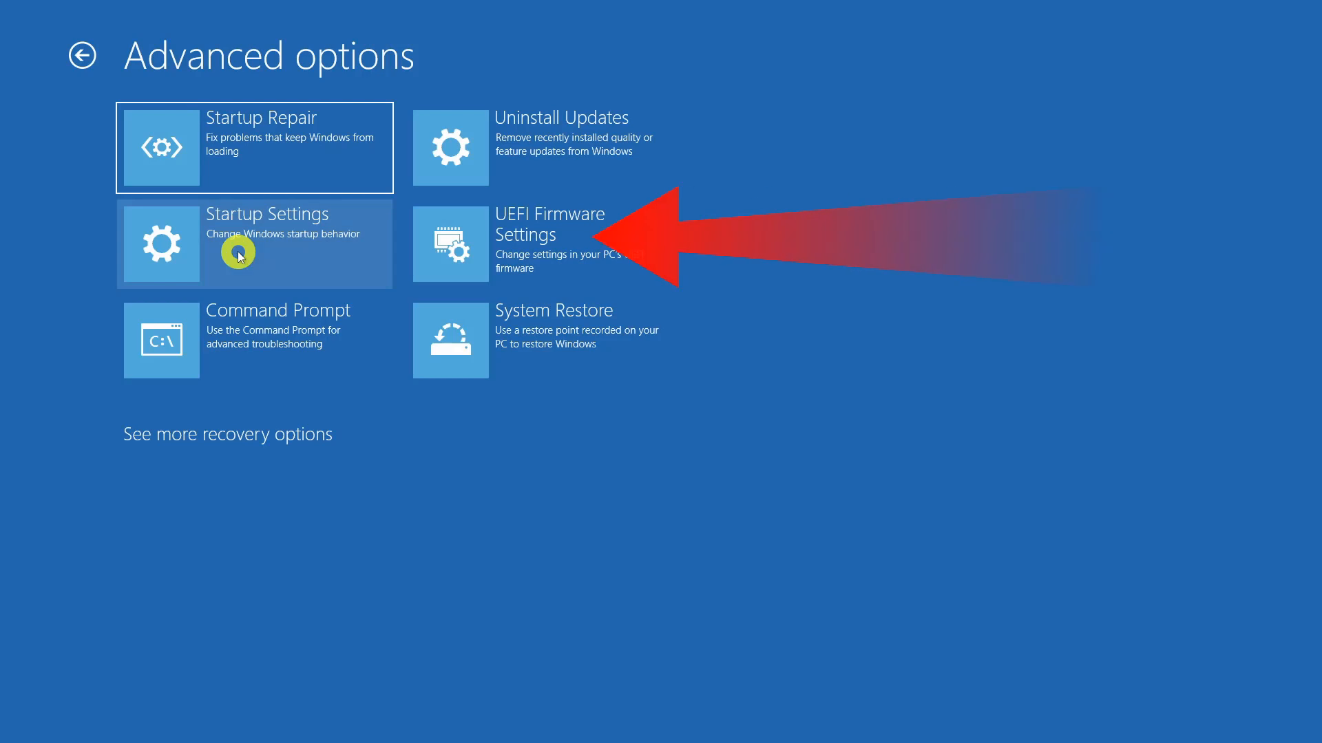
pyautogui.click(551, 229)
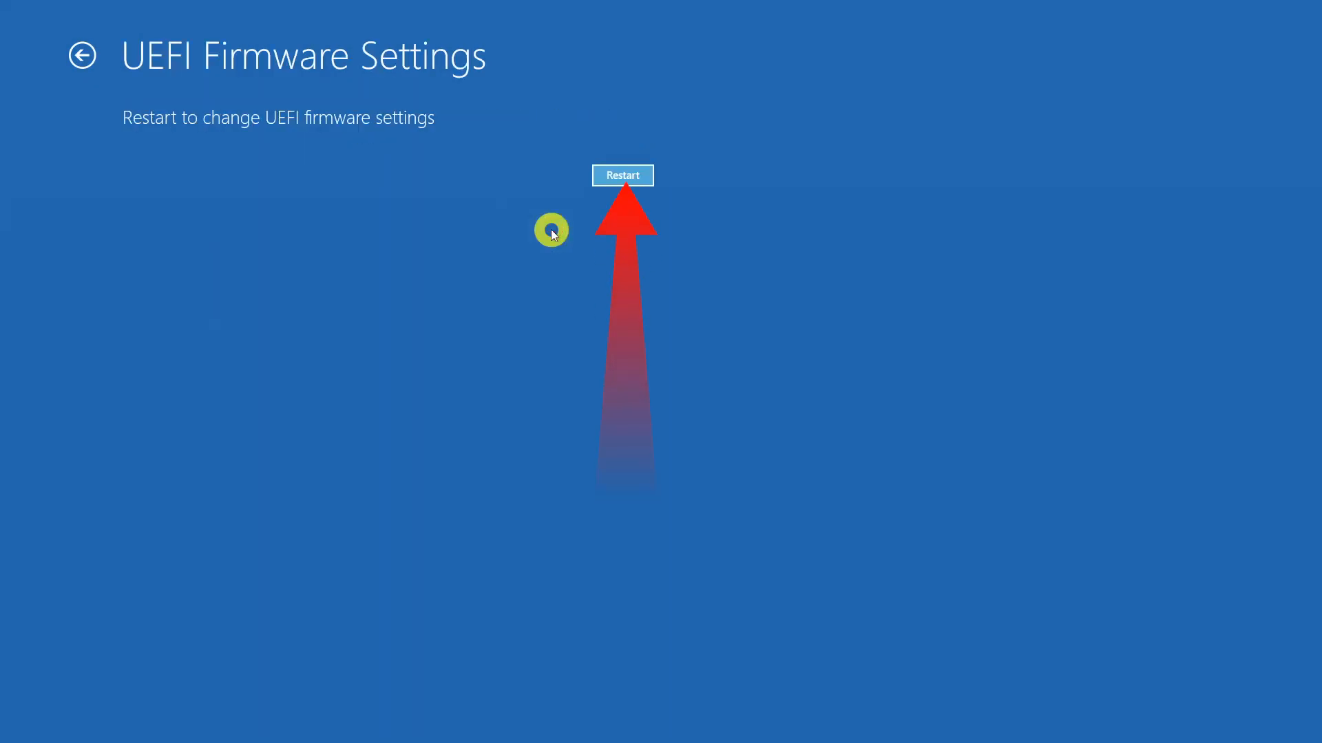
pyautogui.click(623, 176)
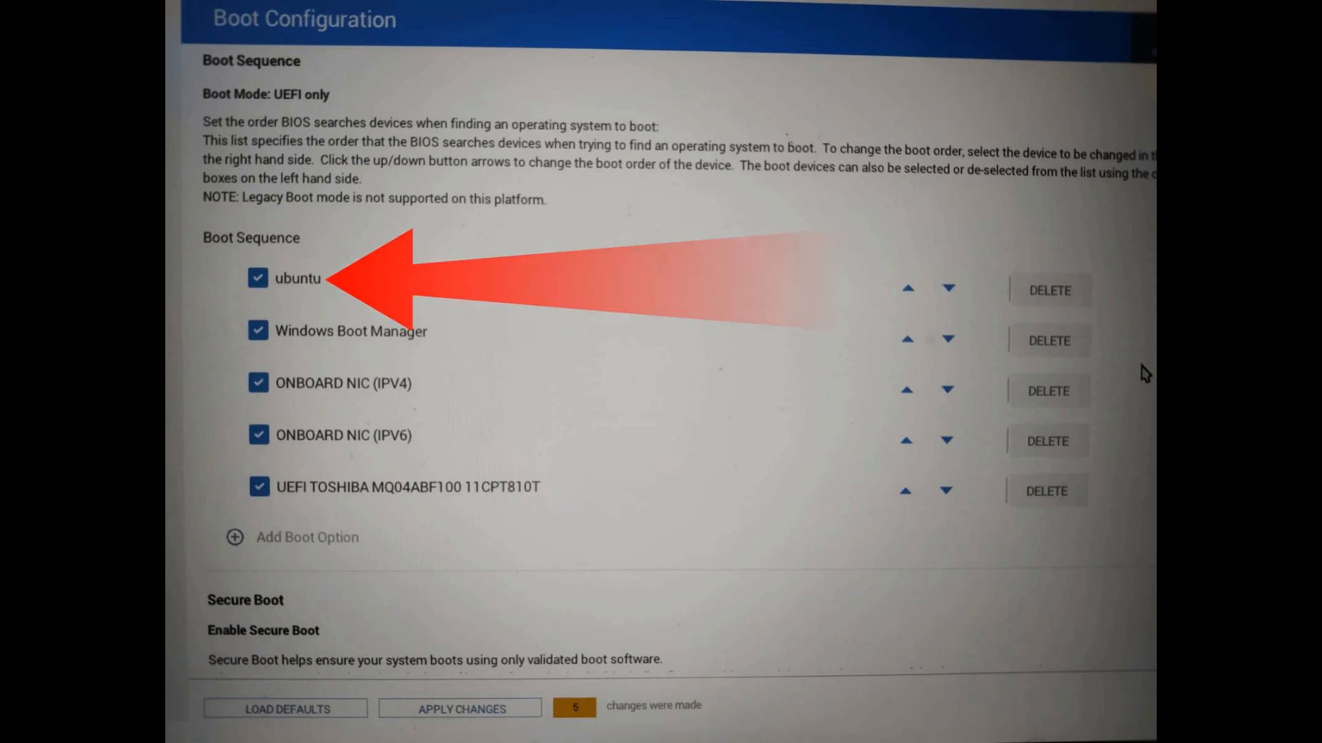
pyautogui.click(908, 339)
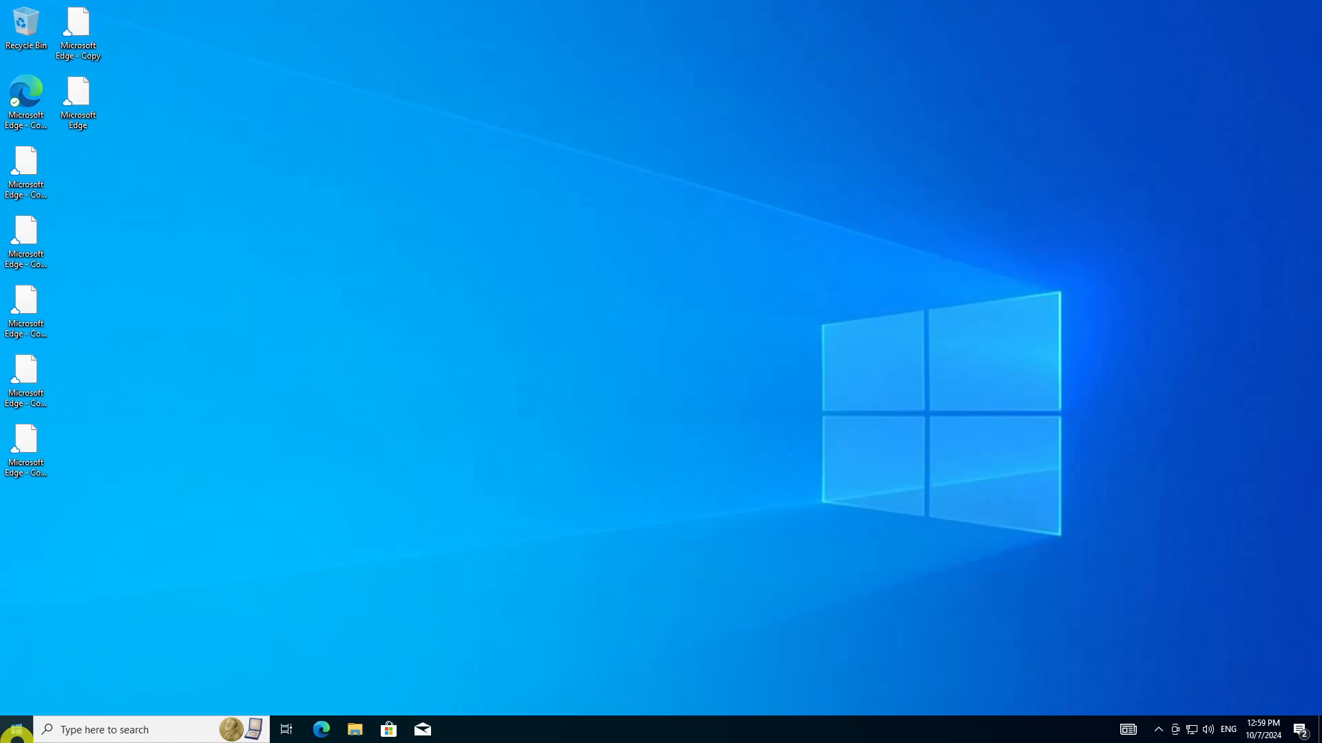
# Search for the hard disk partition tool and open Disk Management in a maximized window
pyautogui.click(14, 732)
pyautogui.write('disk man')
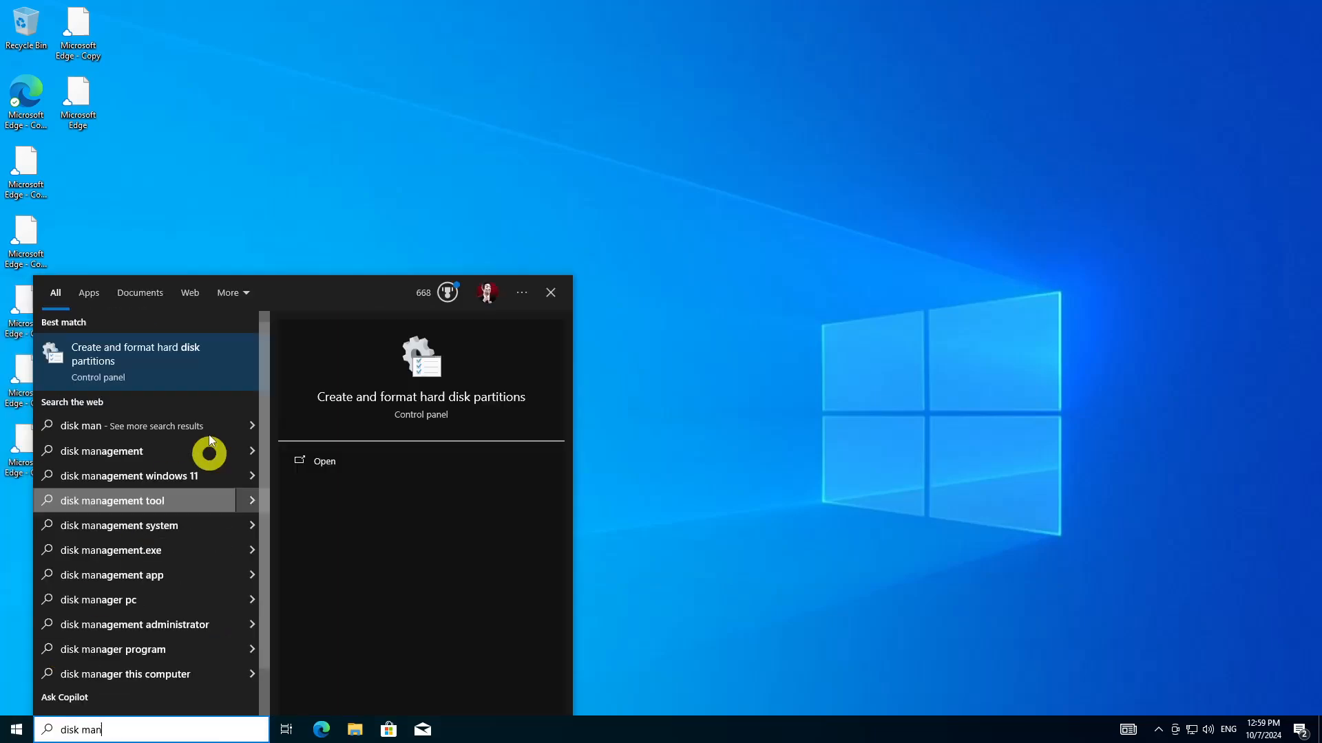
pyautogui.click(195, 360)
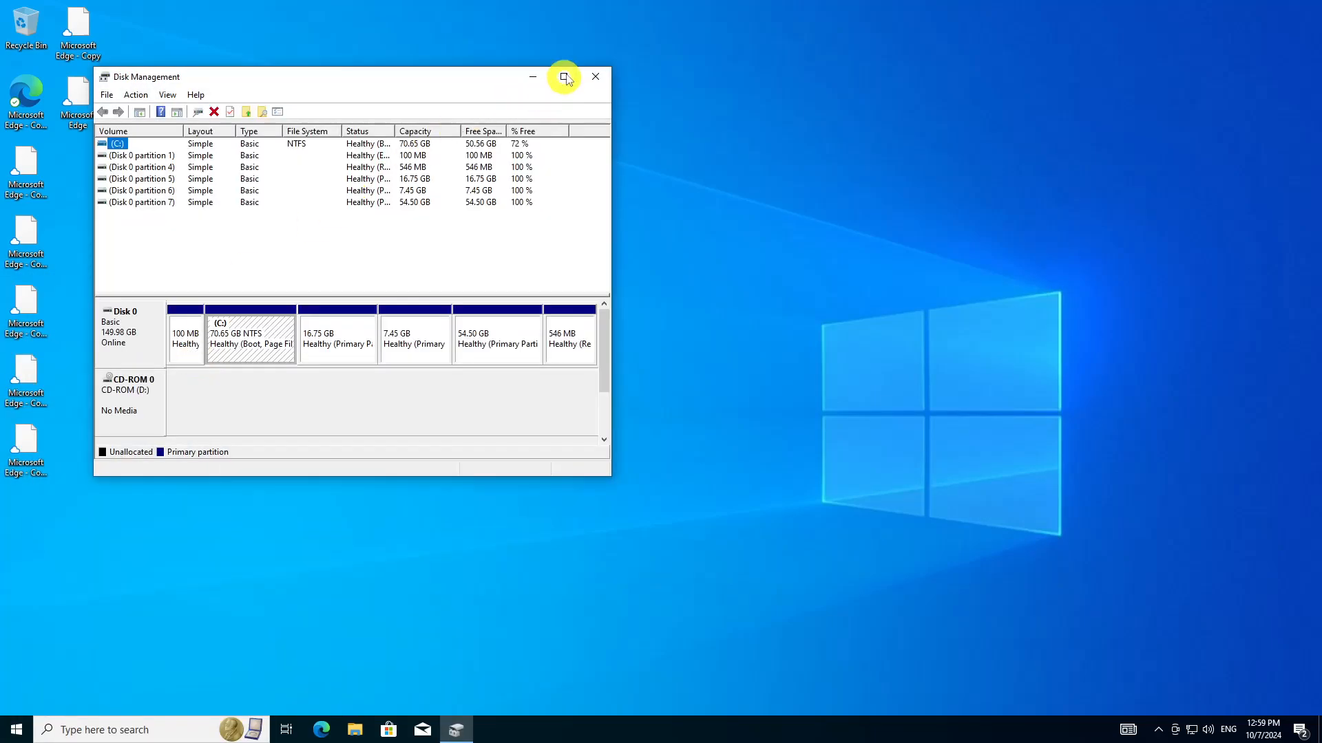
pyautogui.click(560, 79)
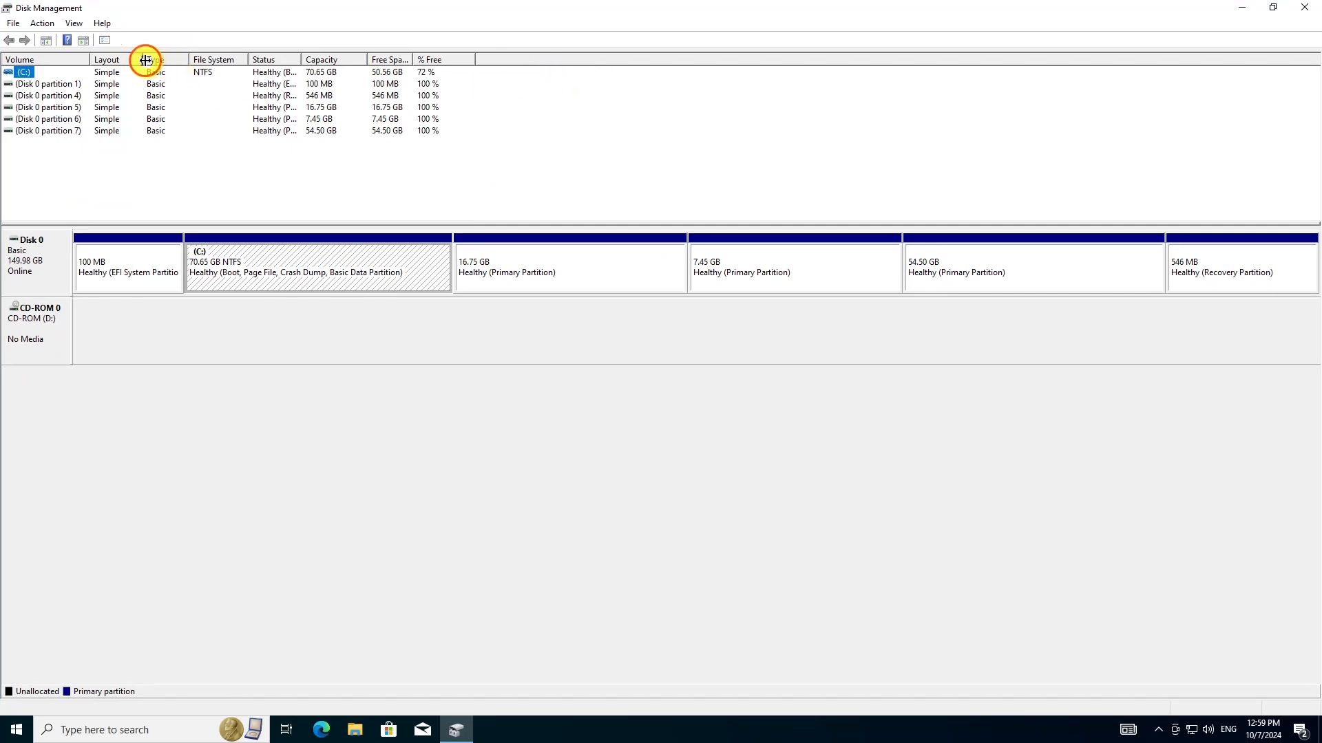
# Widen the Layout and Status columns of the volume list and sort the volumes by Capacity
pyautogui.moveTo(141, 59); pyautogui.dragTo(223, 60)
pyautogui.moveTo(331, 55); pyautogui.dragTo(485, 57)
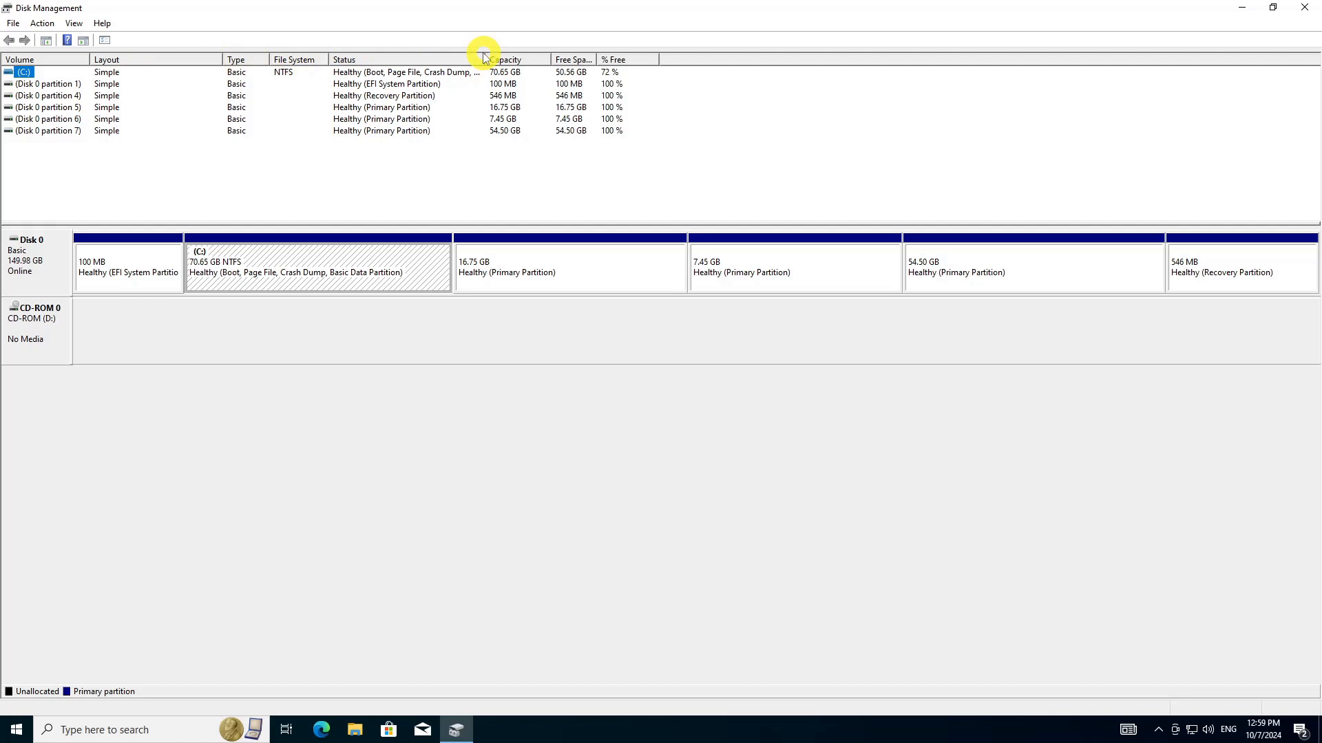
pyautogui.click(487, 59)
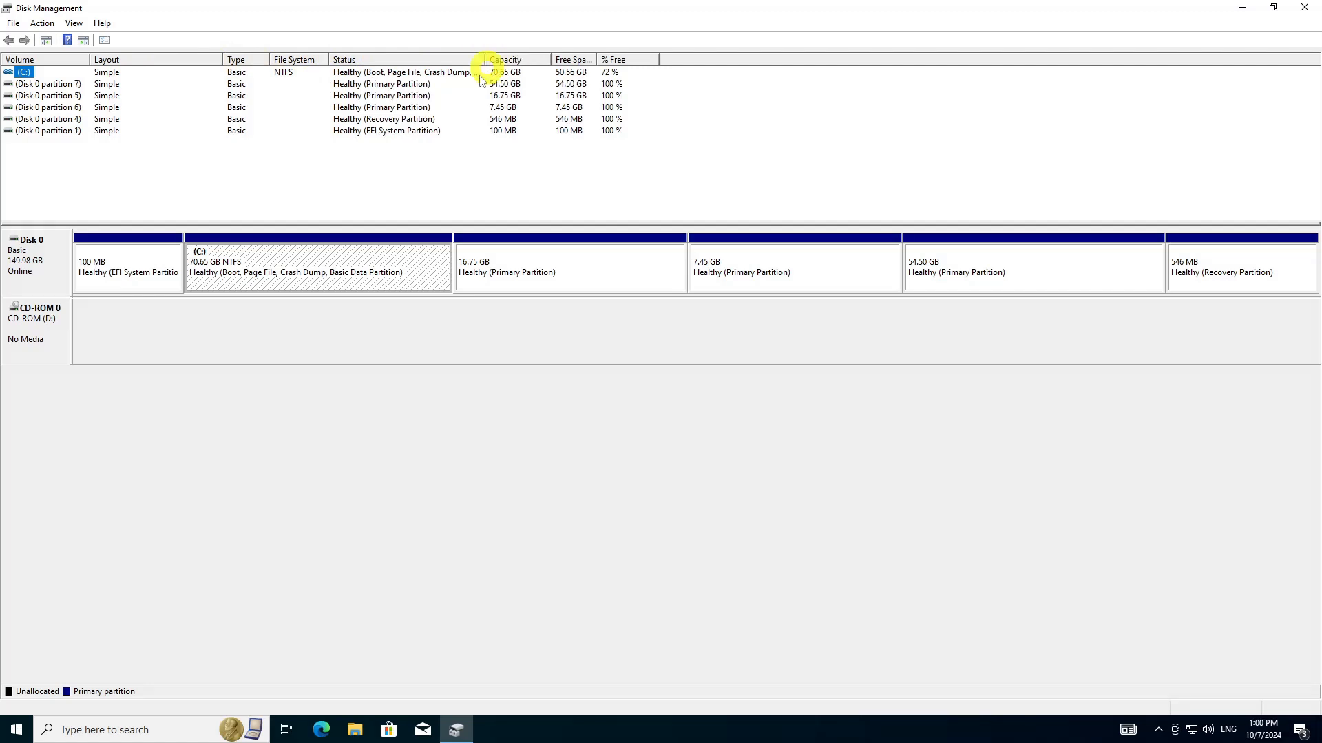
# Open Command Prompt as administrator in a maximized window
pyautogui.click(25, 732)
pyautogui.write('cmd')
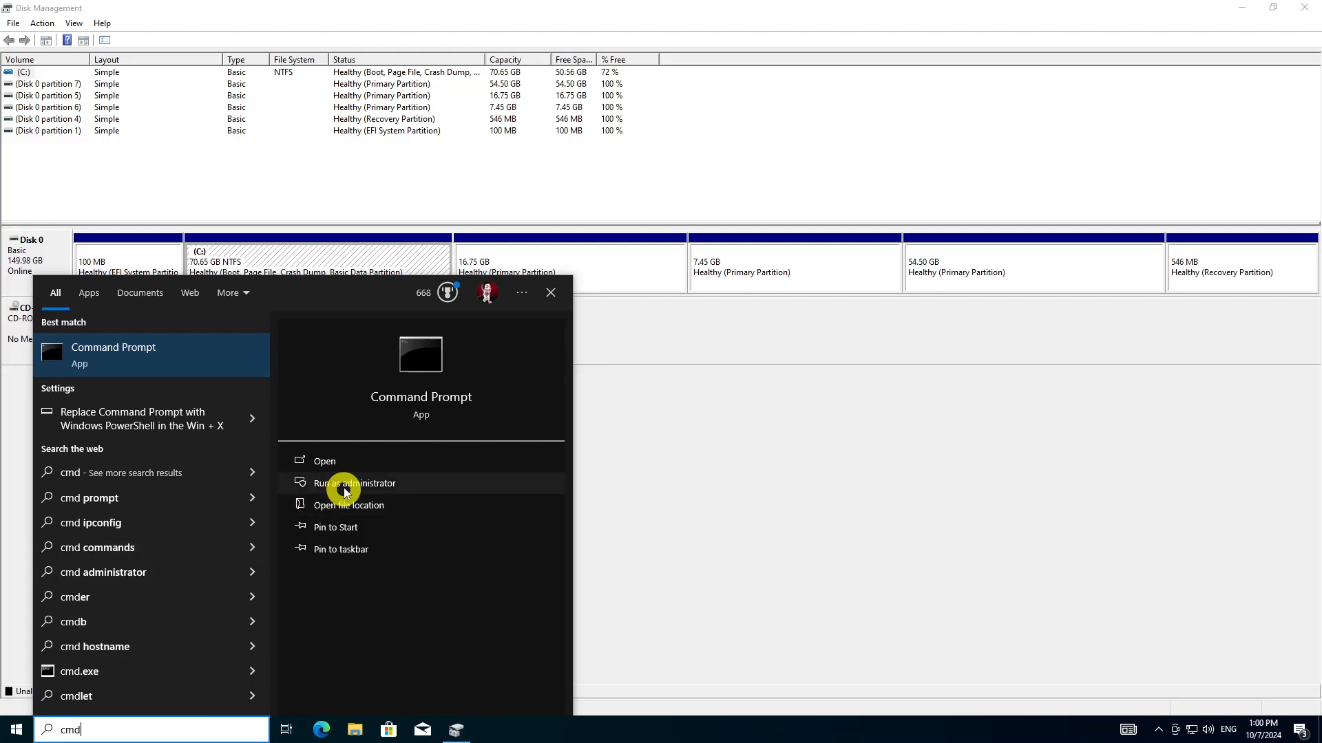
pyautogui.click(345, 487)
pyautogui.click(569, 457)
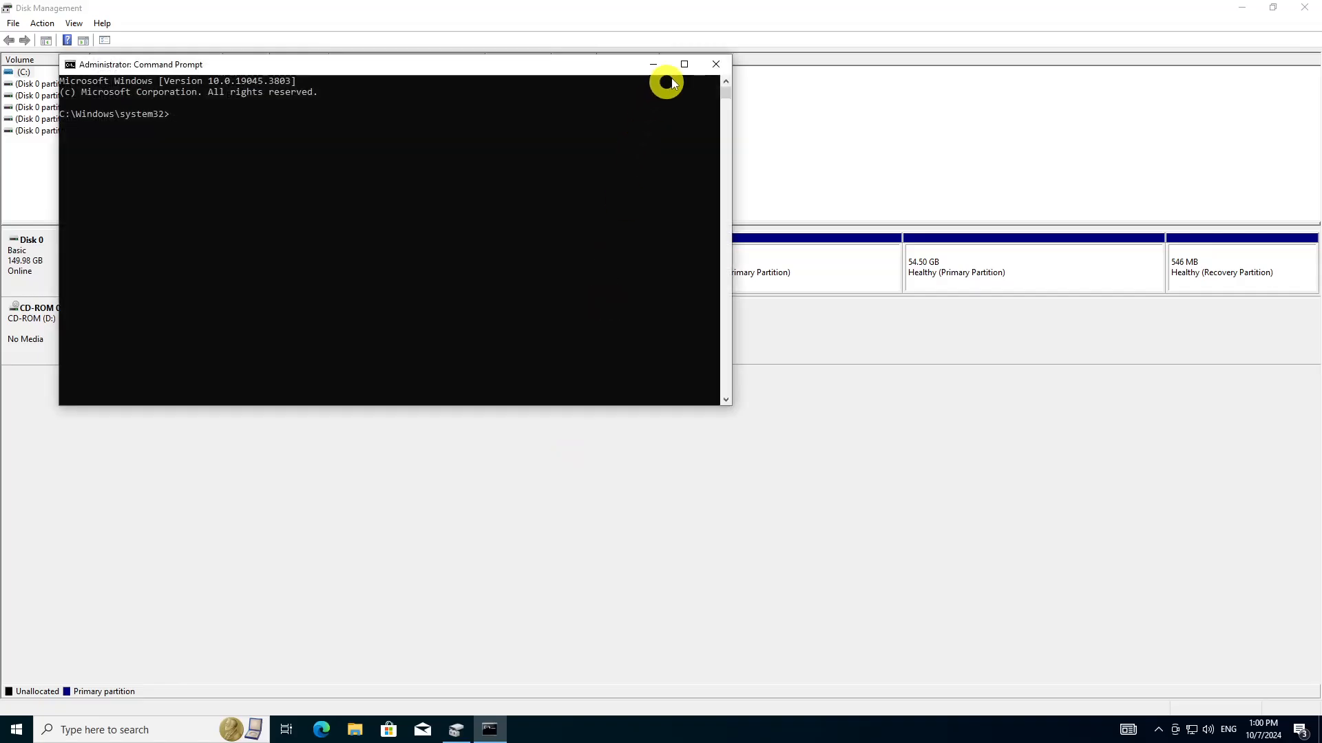
pyautogui.click(689, 68)
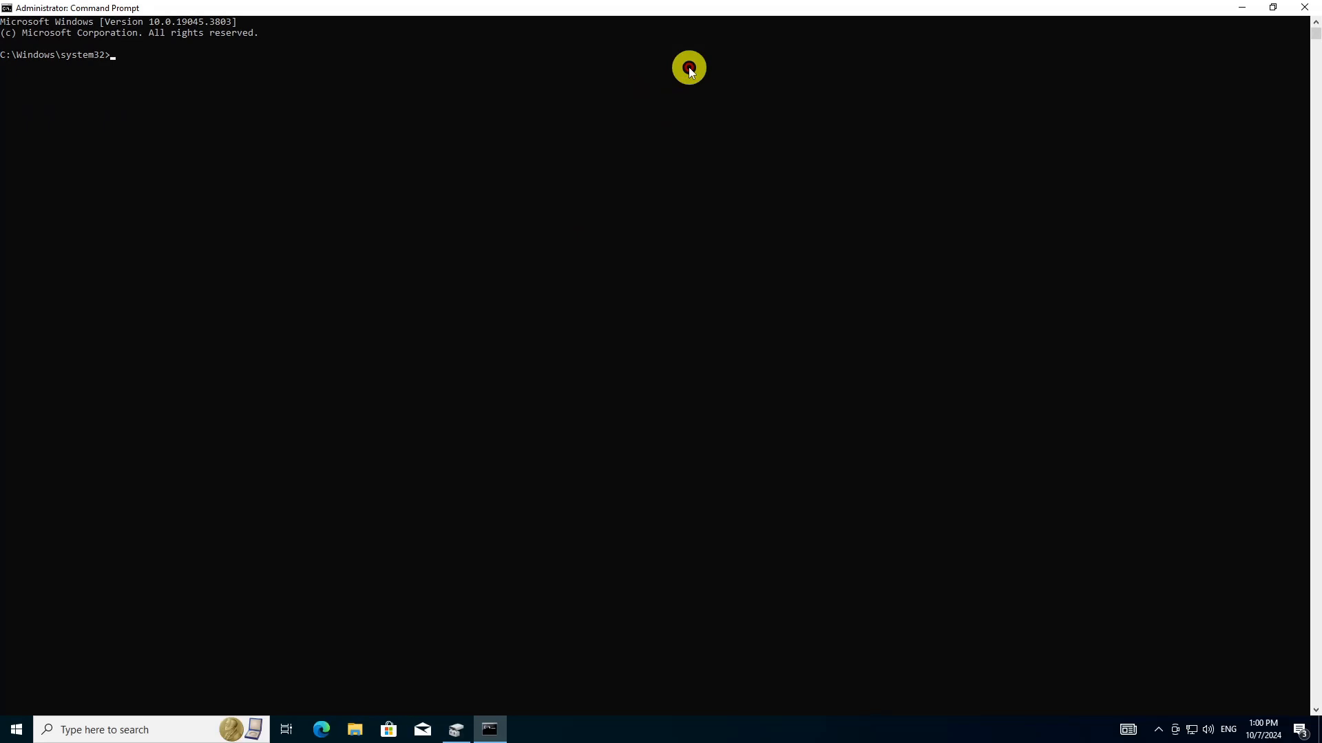
# Start diskpart and list the disks with "list disk"
pyautogui.write('diskpart')
pyautogui.press('Return')
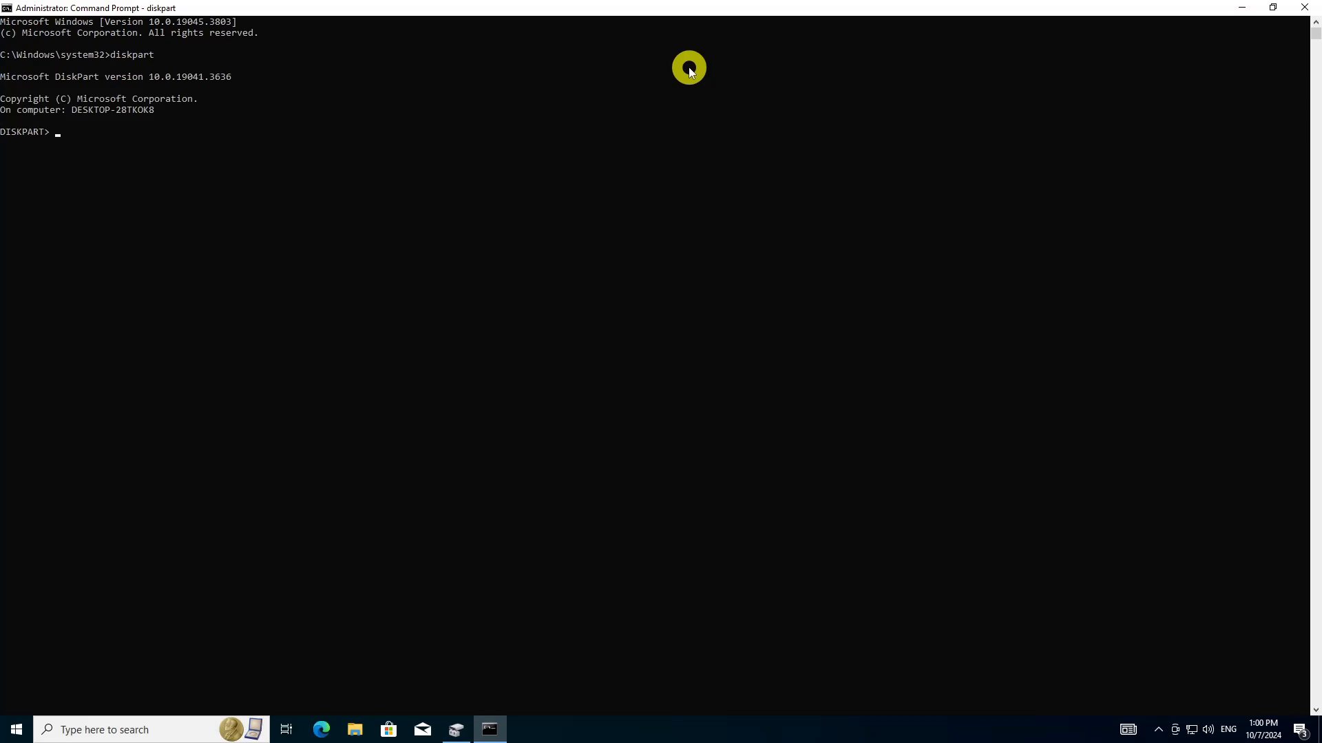
pyautogui.write('list disk')
pyautogui.press('Return')
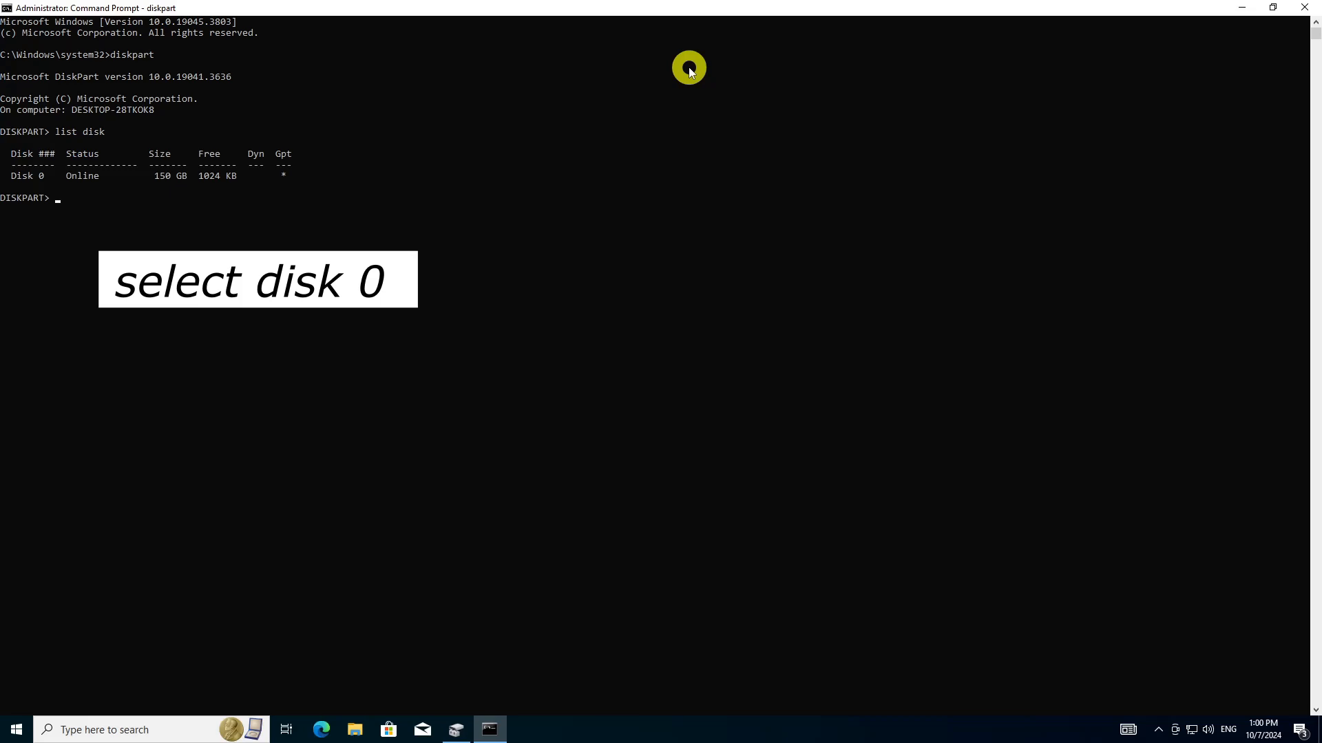
# Select disk 0 and list its partitions with "list partition"
pyautogui.write('select disk 0')
pyautogui.press('Return')
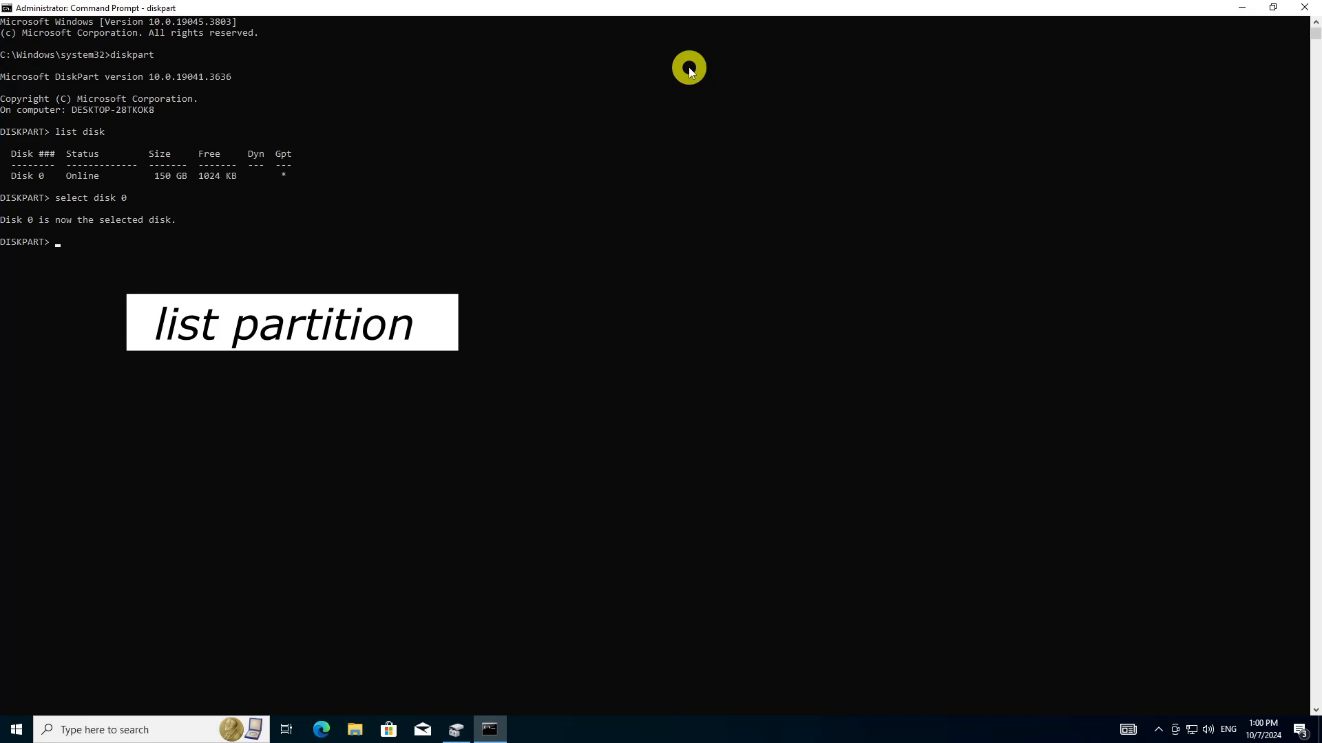
pyautogui.write('l')
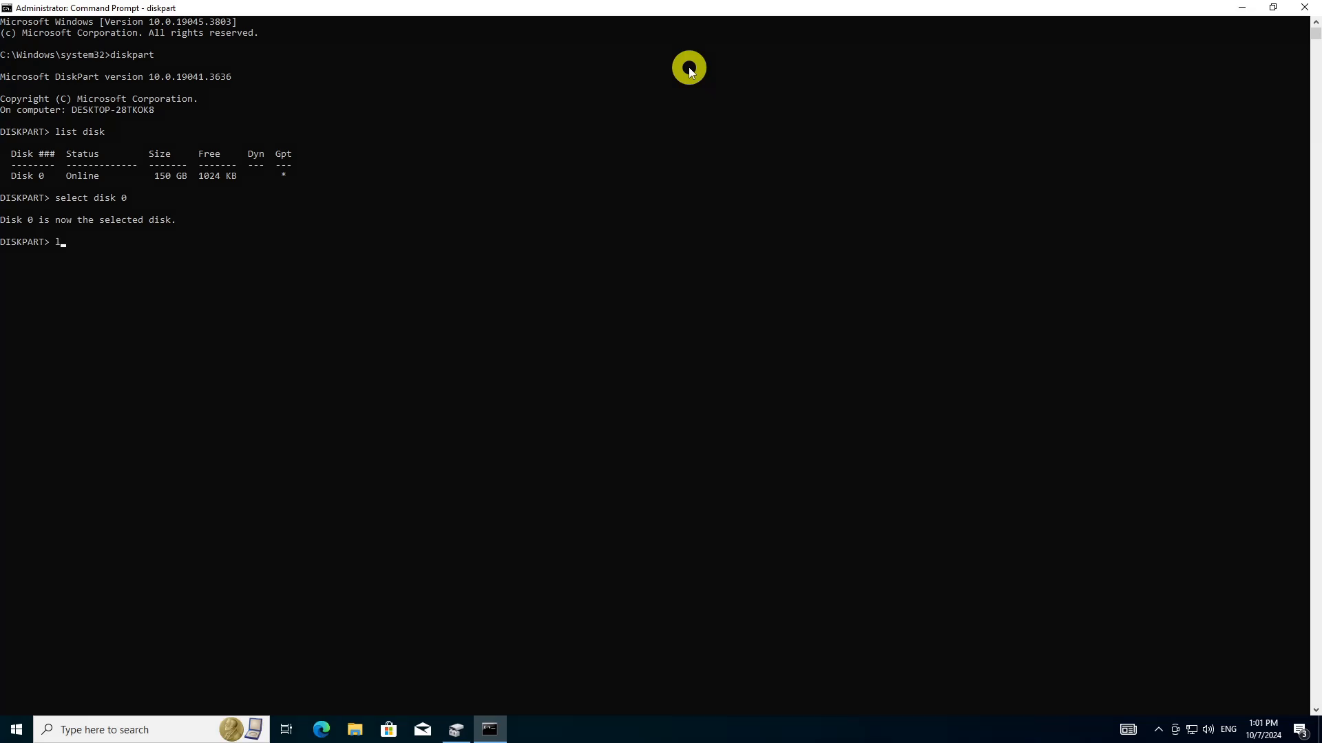
pyautogui.write('ist partition')
pyautogui.press('Return')
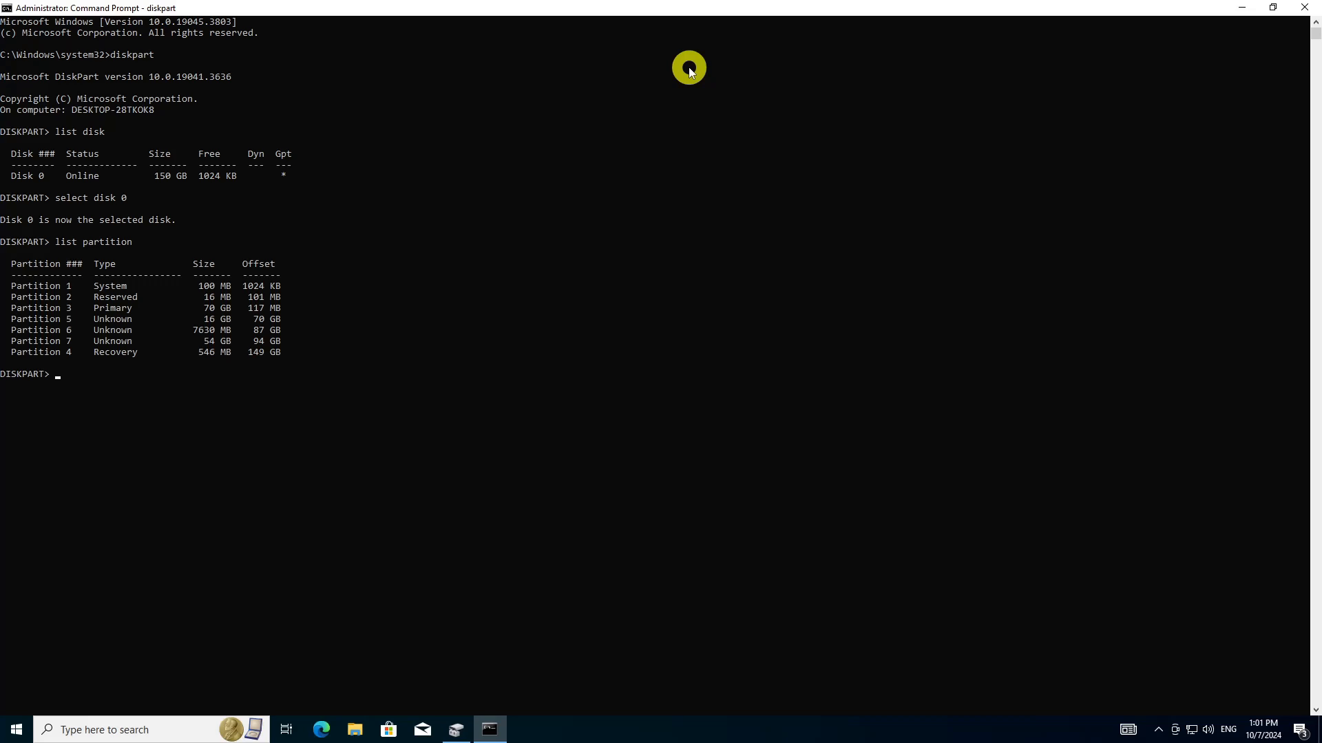
# Select partition 1 and show its details with "detail partition"
pyautogui.write('select partition 1')
pyautogui.press('Return')
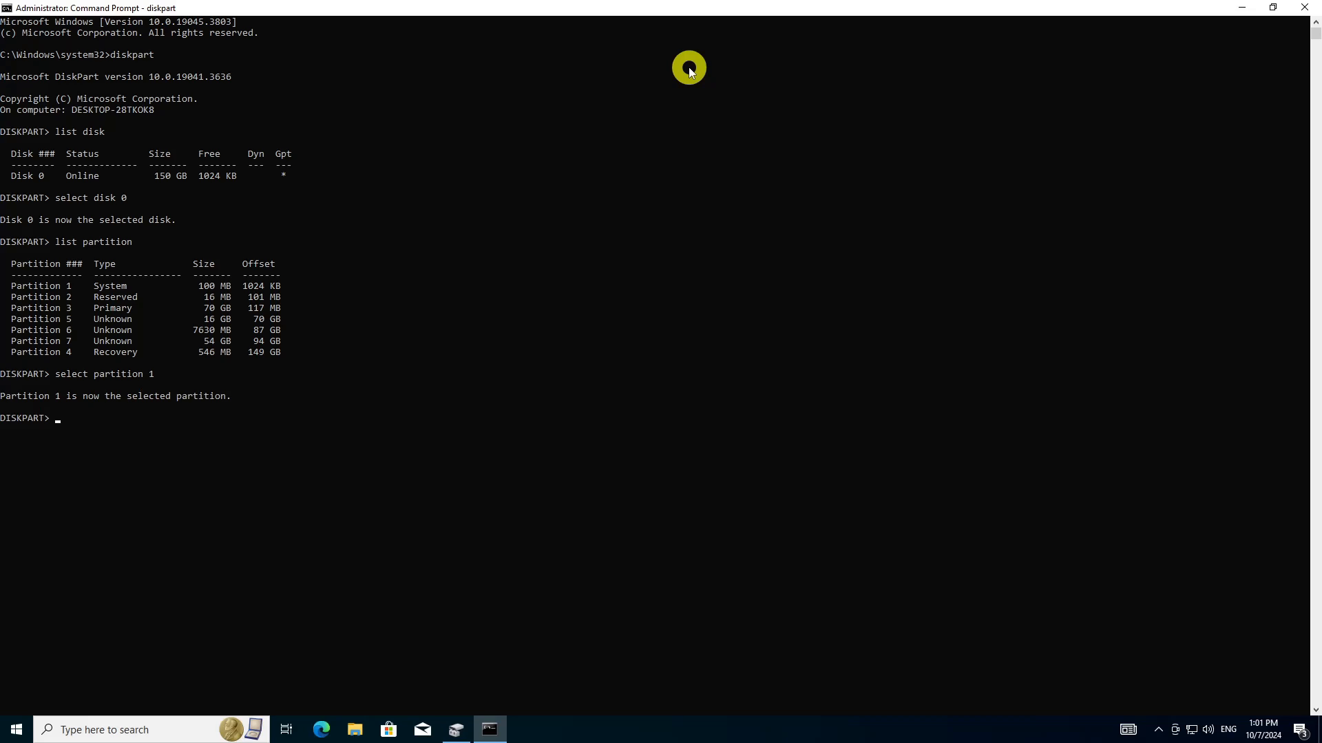
pyautogui.write('detail partition')
pyautogui.press('Return')
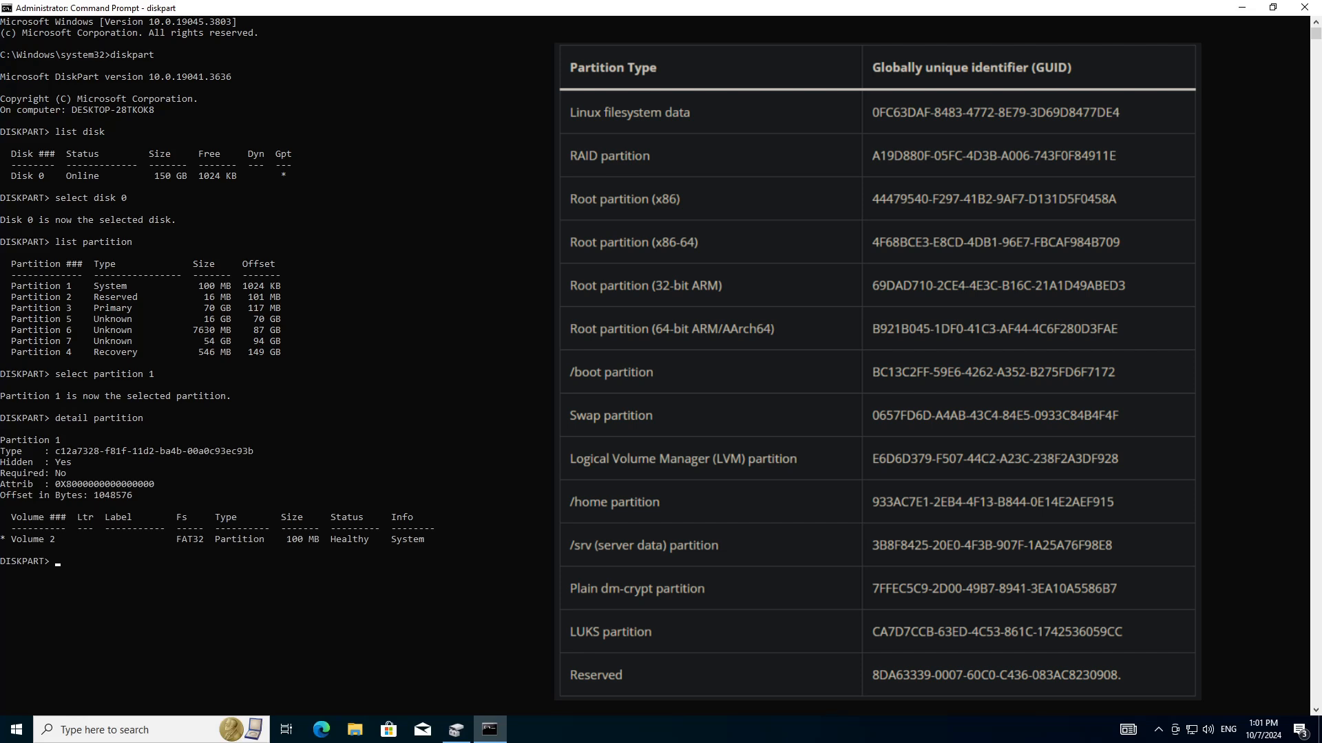
# Select partition 2 and show its details to check the type GUID
pyautogui.press('Up')
pyautogui.press('Up')
pyautogui.write('2')
pyautogui.press('Return')
pyautogui.press('Up')
pyautogui.press('Up')
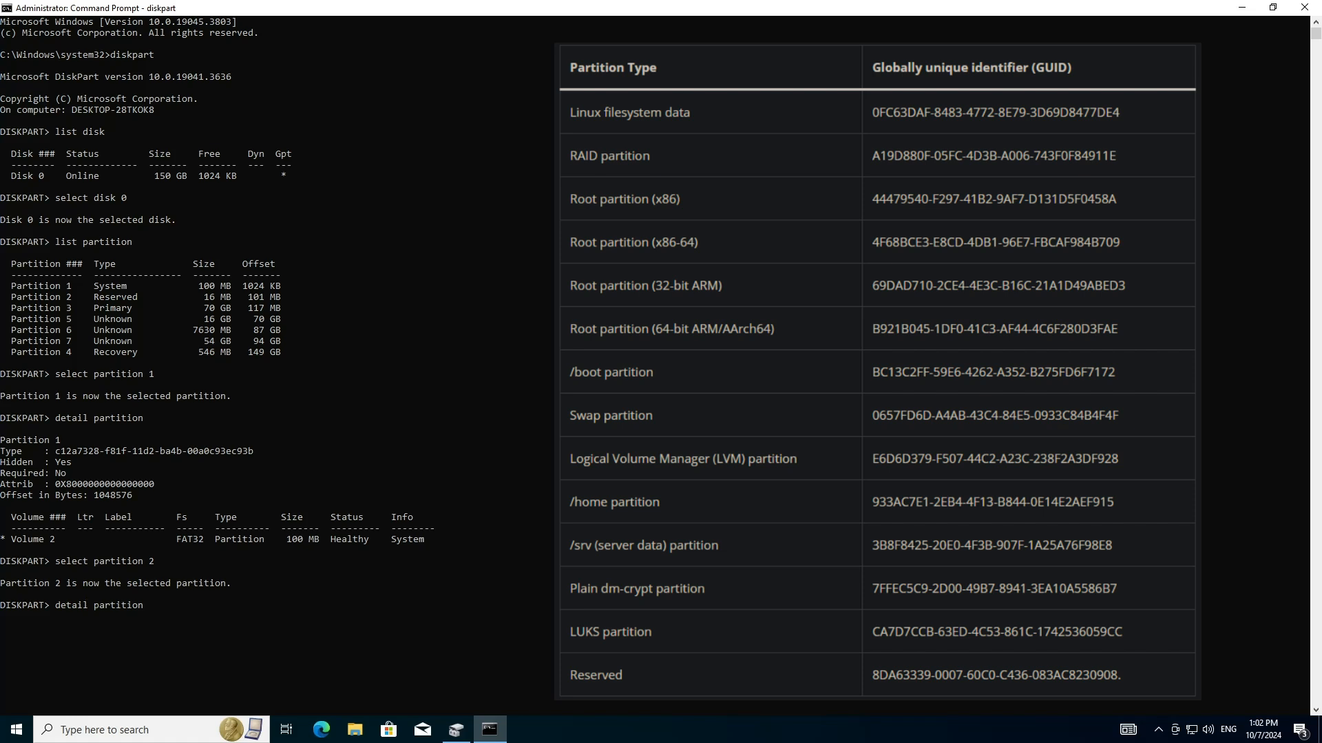
pyautogui.press('Return')
# Select partition 3 and show its details to check the type GUID
pyautogui.press('Up')
pyautogui.press('Up')
pyautogui.press('BackSpace')
pyautogui.write('3')
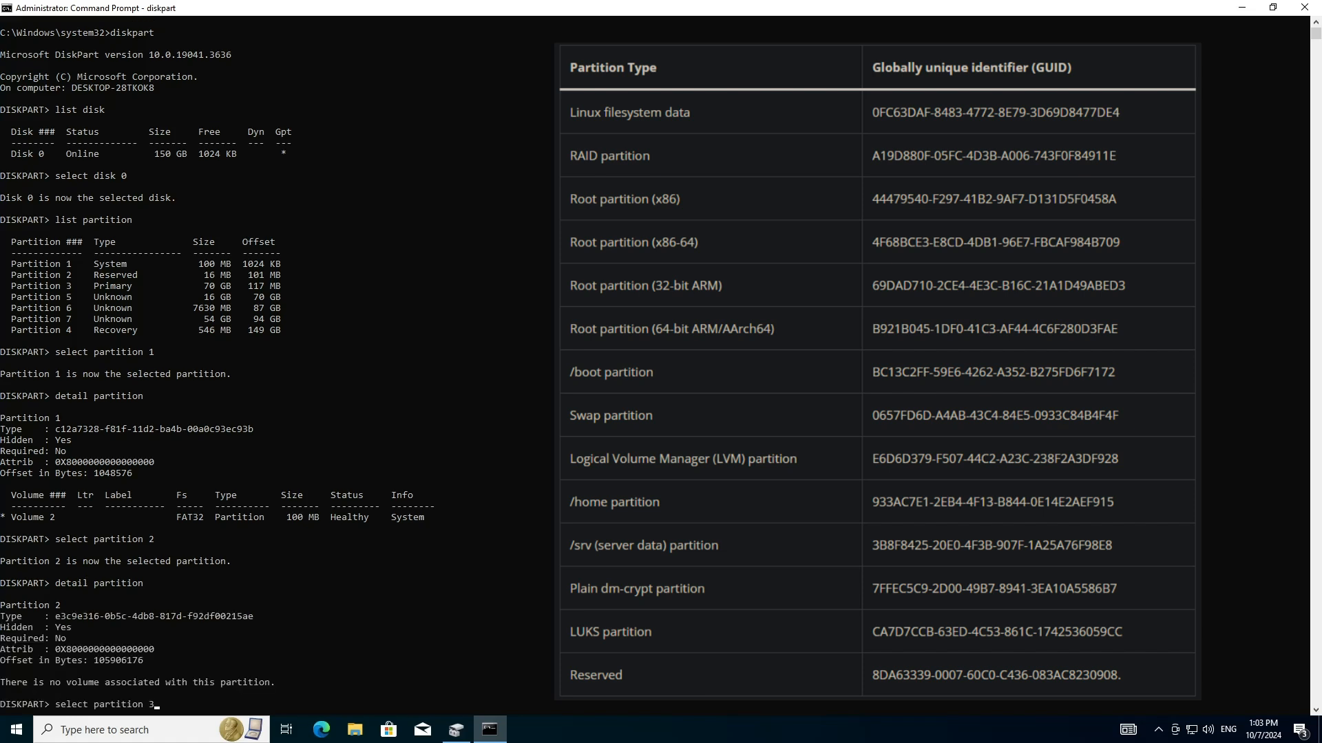
pyautogui.press('Return')
pyautogui.press('Up')
pyautogui.press('Up')
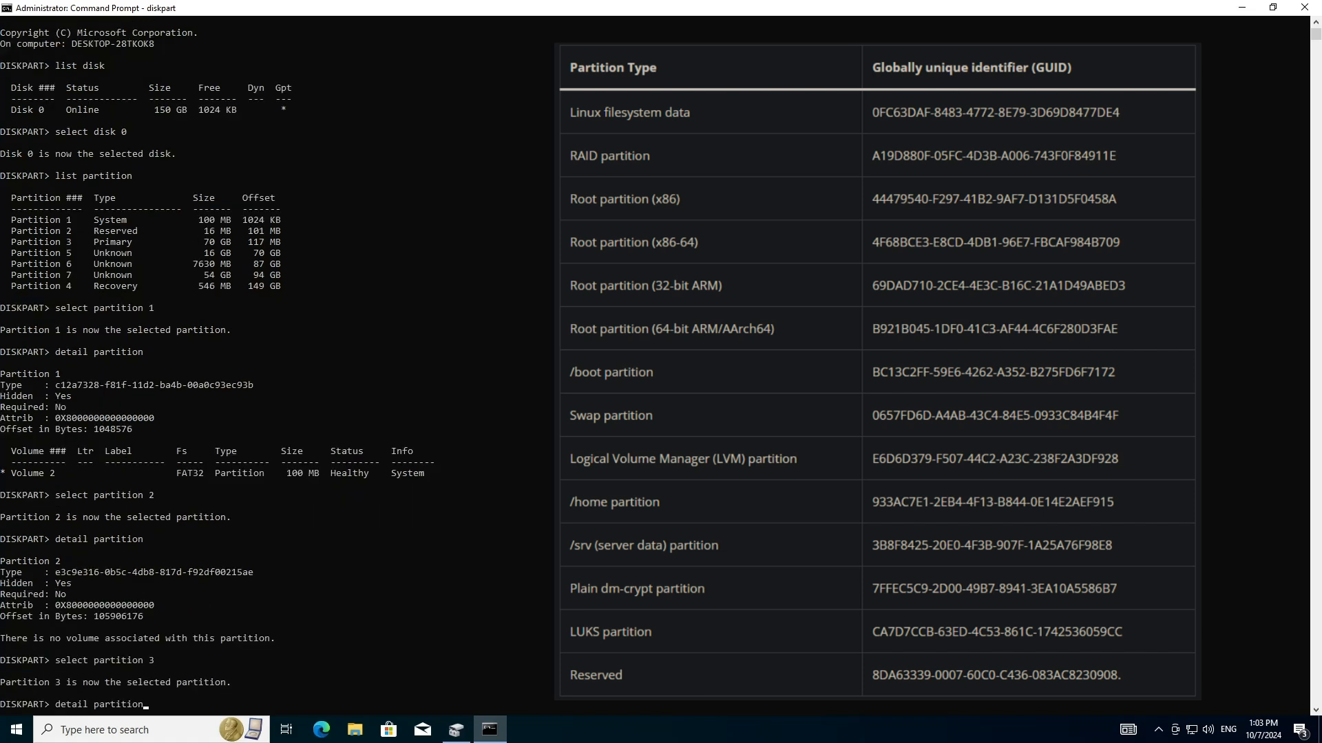
pyautogui.press('Return')
# Select partition 5 and show its details to check the type GUID
pyautogui.press('Up')
pyautogui.press('Up')
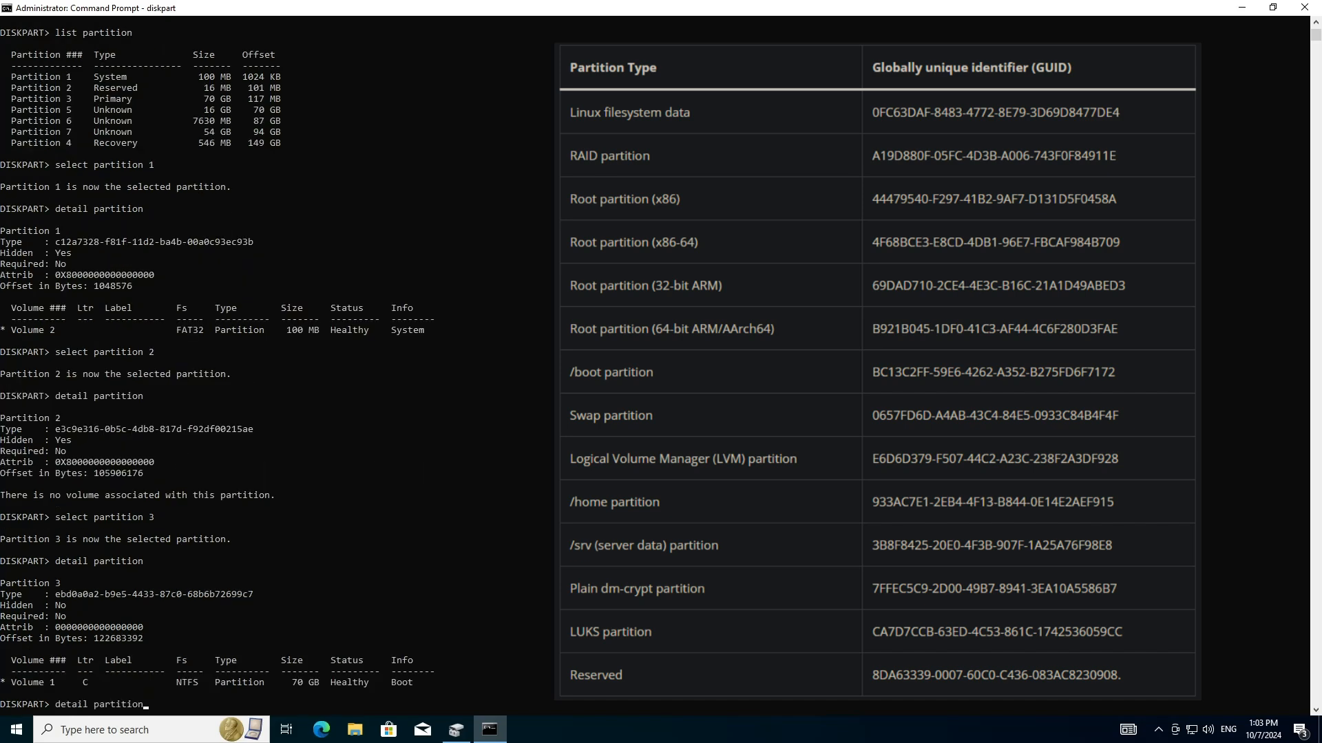
pyautogui.press('BackSpace')
pyautogui.write('5')
pyautogui.press('Return')
pyautogui.press('Up')
pyautogui.press('Up')
pyautogui.press('Return')
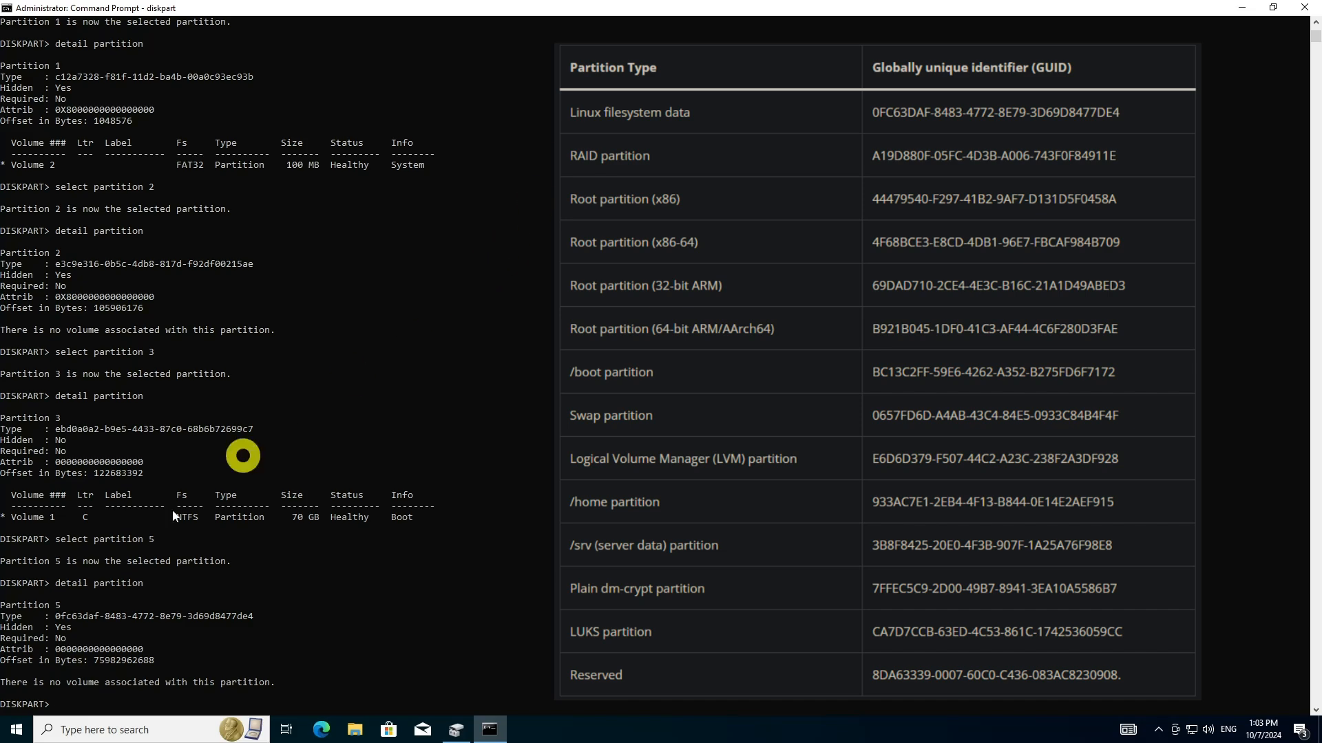
# Highlight partition 5's type GUID and write "partition 5" in a new Notepad document
pyautogui.moveTo(55, 616); pyautogui.dragTo(269, 616)
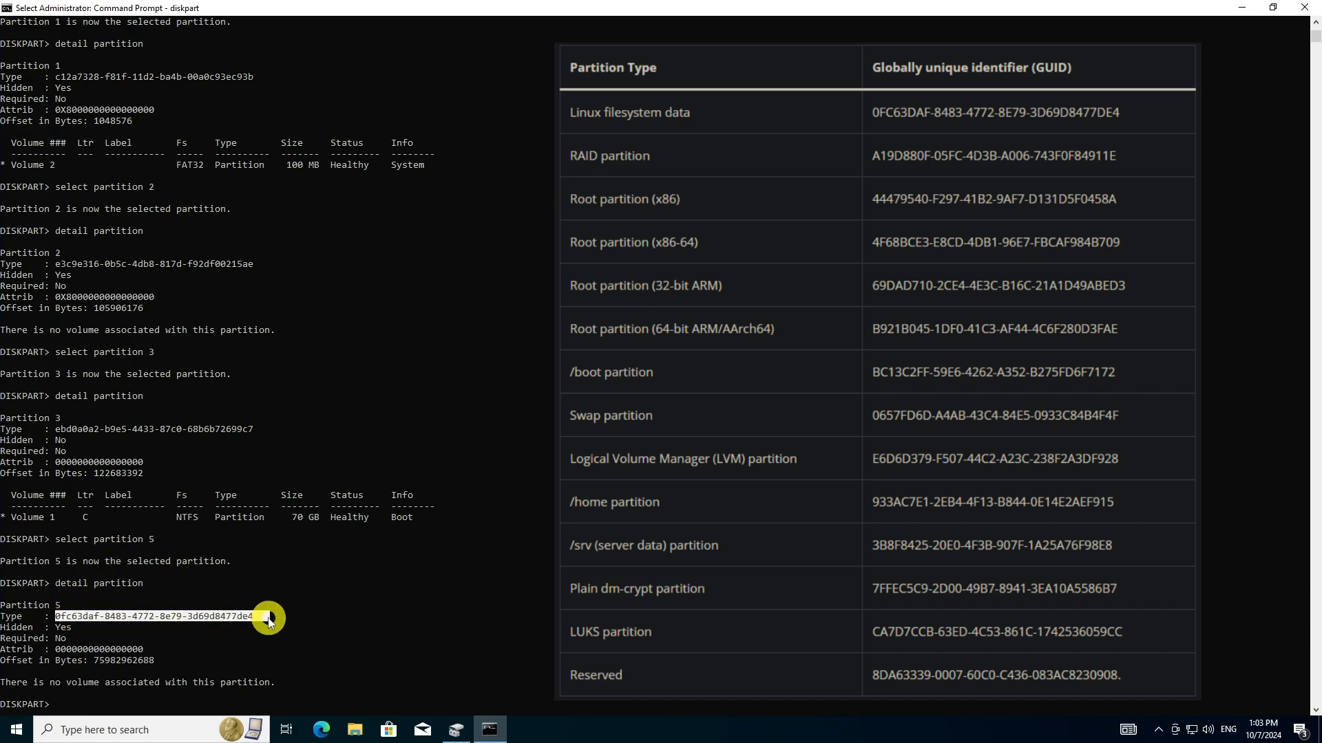
pyautogui.click(17, 731)
pyautogui.write('notepad')
pyautogui.press('Return')
pyautogui.write('partition 5')
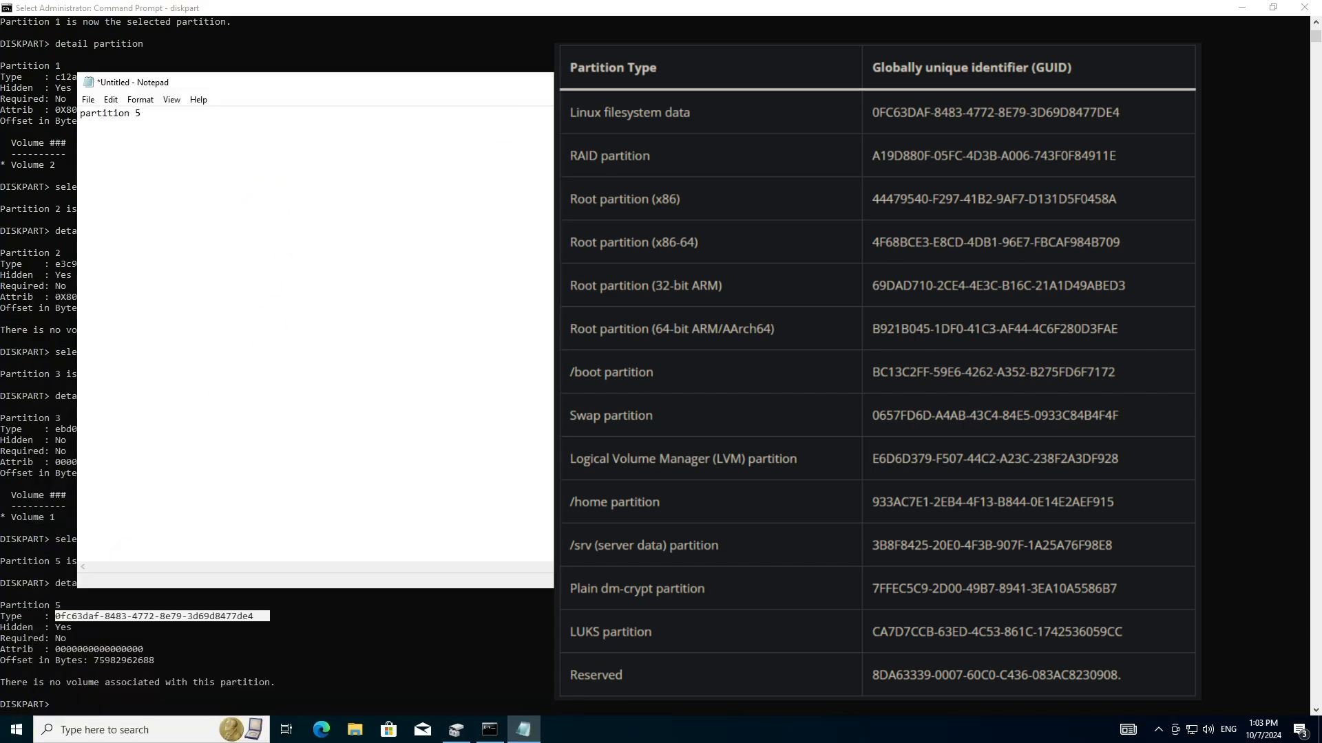
# Return to Command Prompt, select partition 6 and show its details to check the type GUID
pyautogui.hotkey('alt', 'Tab')
pyautogui.click(339, 590)
pyautogui.scroll(4, 339, 591)
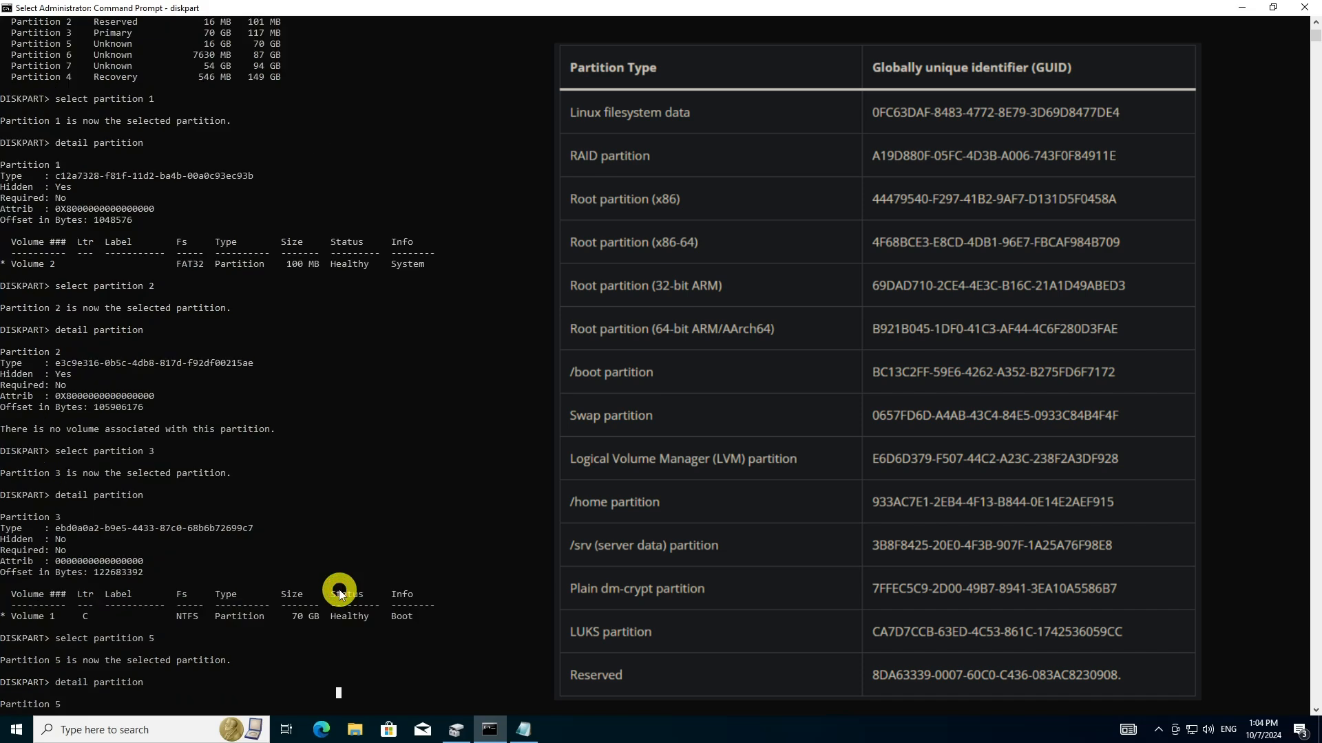
pyautogui.moveTo(75, 88); pyautogui.dragTo(54, 90)
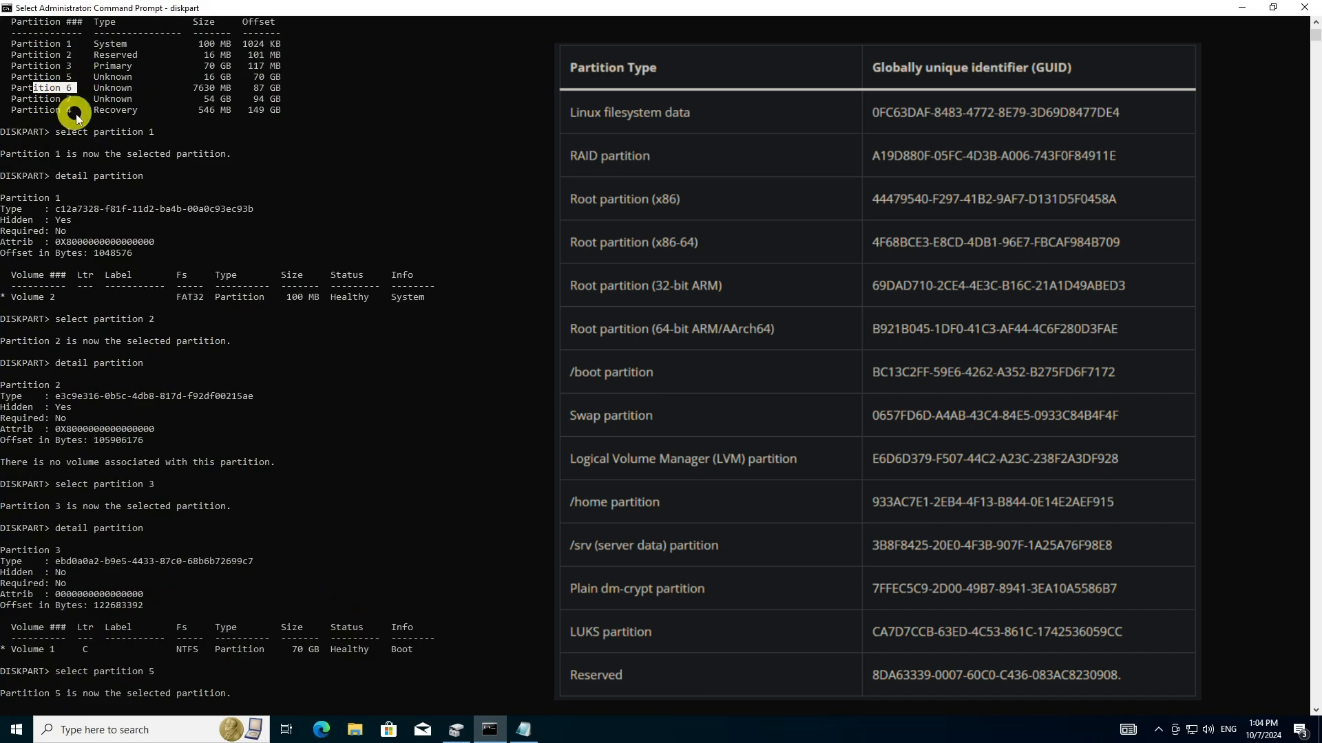
pyautogui.scroll(-8, 289, 457)
pyautogui.press('Up')
pyautogui.press('Up')
pyautogui.press('Up')
pyautogui.press('Up')
pyautogui.press('BackSpace')
pyautogui.write('6')
pyautogui.press('Return')
pyautogui.press('Up')
pyautogui.press('Up')
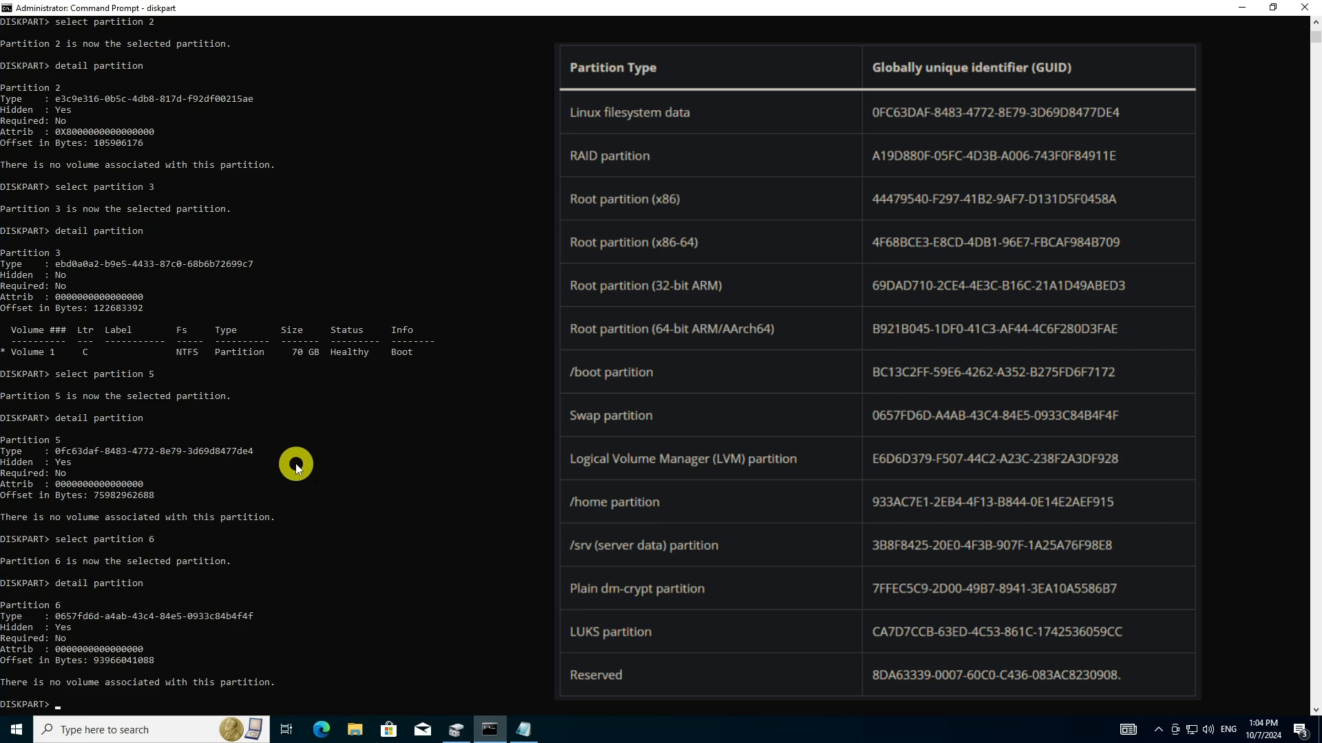
# Highlight partition 6's type GUID and add ", 6" to the partition note in Notepad
pyautogui.moveTo(55, 616); pyautogui.dragTo(215, 616)
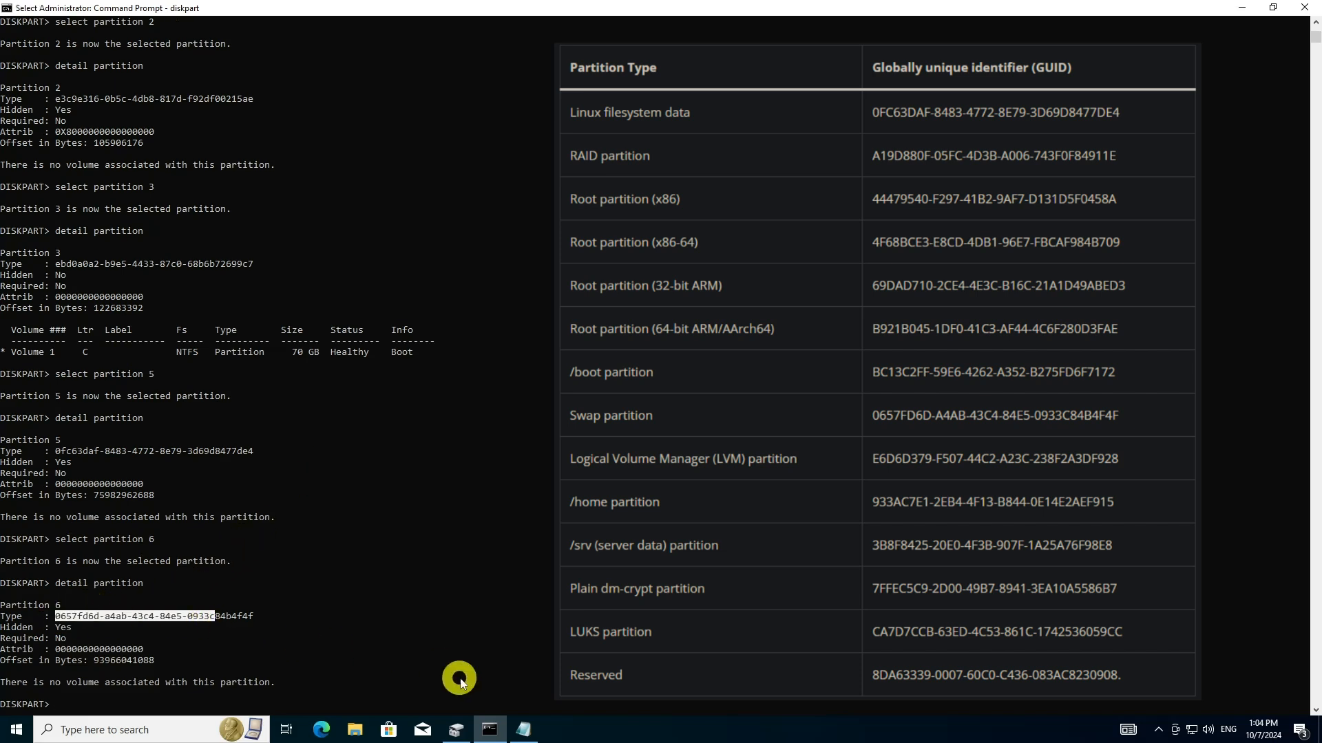
pyautogui.click(523, 729)
pyautogui.write(', 6')
# Return to Command Prompt, select partition 7 and show its details to check the type GUID
pyautogui.hotkey('alt', 'Tab')
pyautogui.scroll(8, 313, 248)
pyautogui.scroll(1, 265, 274)
pyautogui.scroll(-10, 180, 285)
pyautogui.scroll(-1, 249, 464)
pyautogui.press('Up')
pyautogui.press('Up')
pyautogui.press('Up')
pyautogui.press('Up')
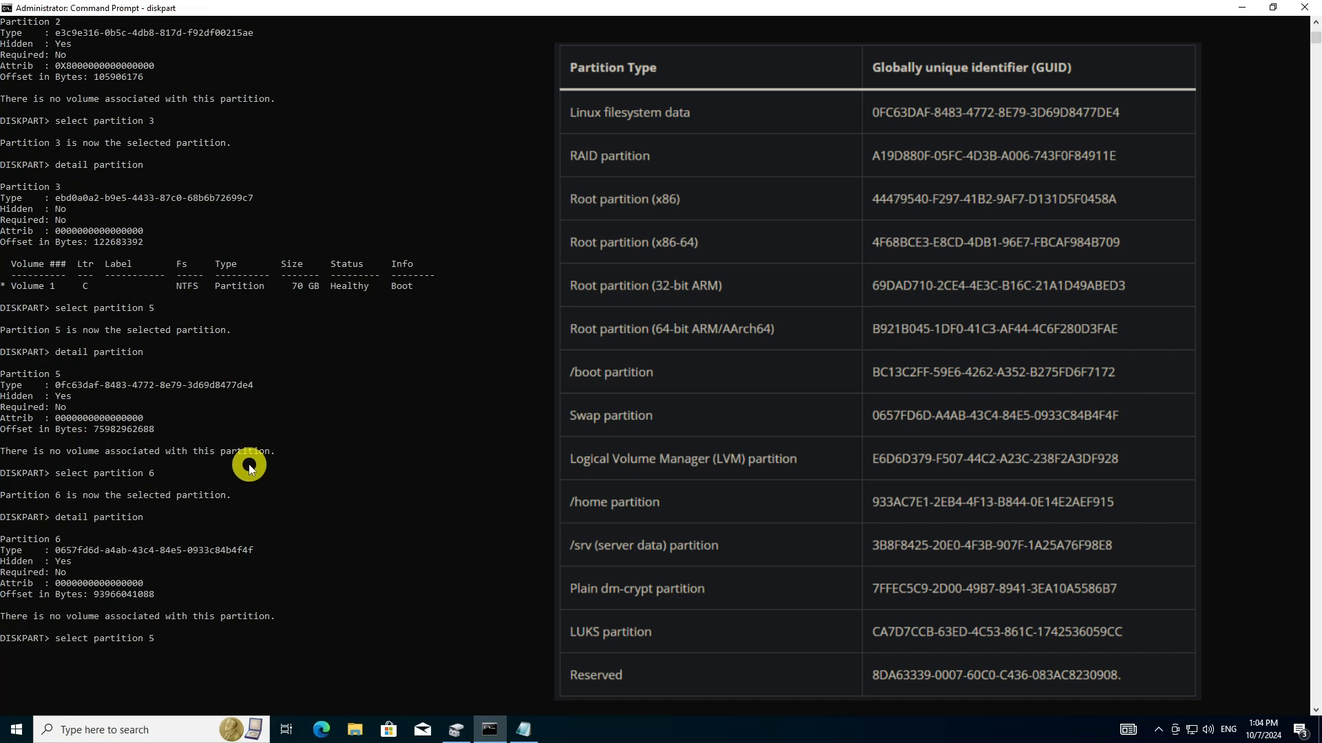
pyautogui.press('Return')
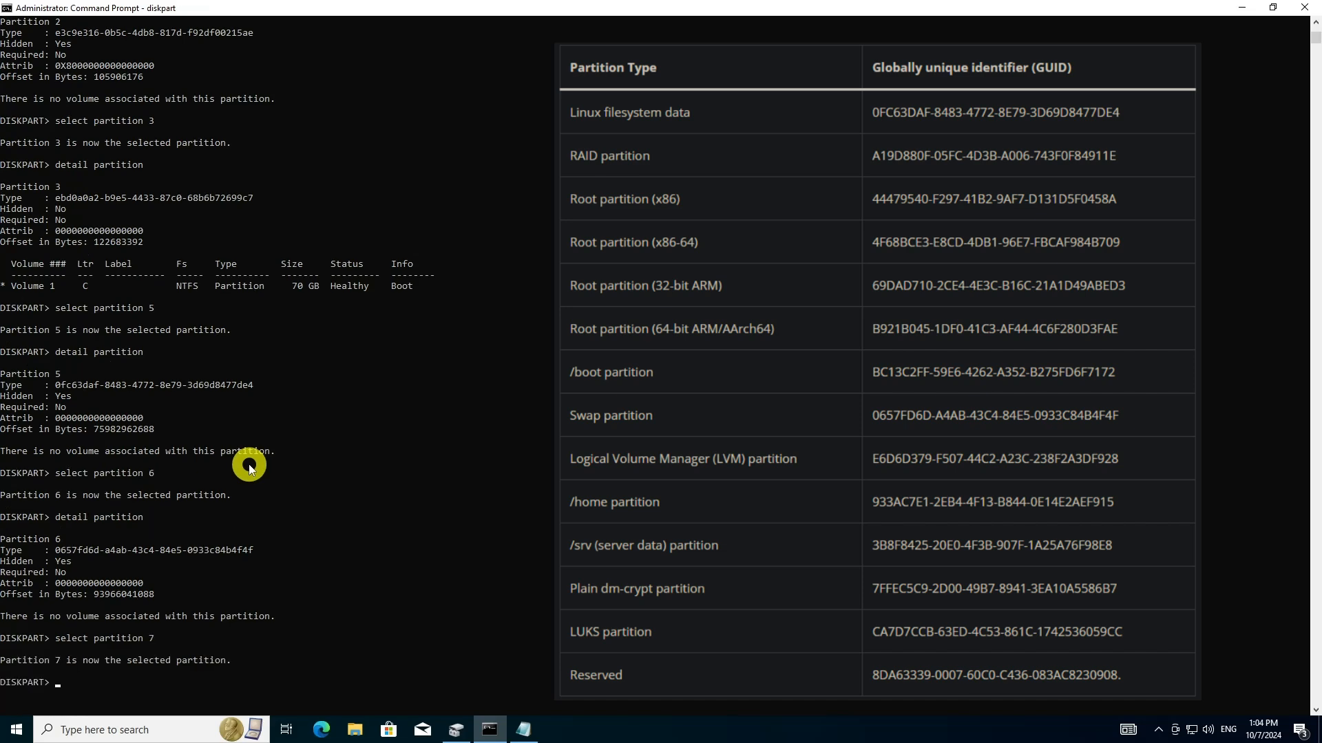
pyautogui.press('Up')
pyautogui.press('Up')
pyautogui.press('Return')
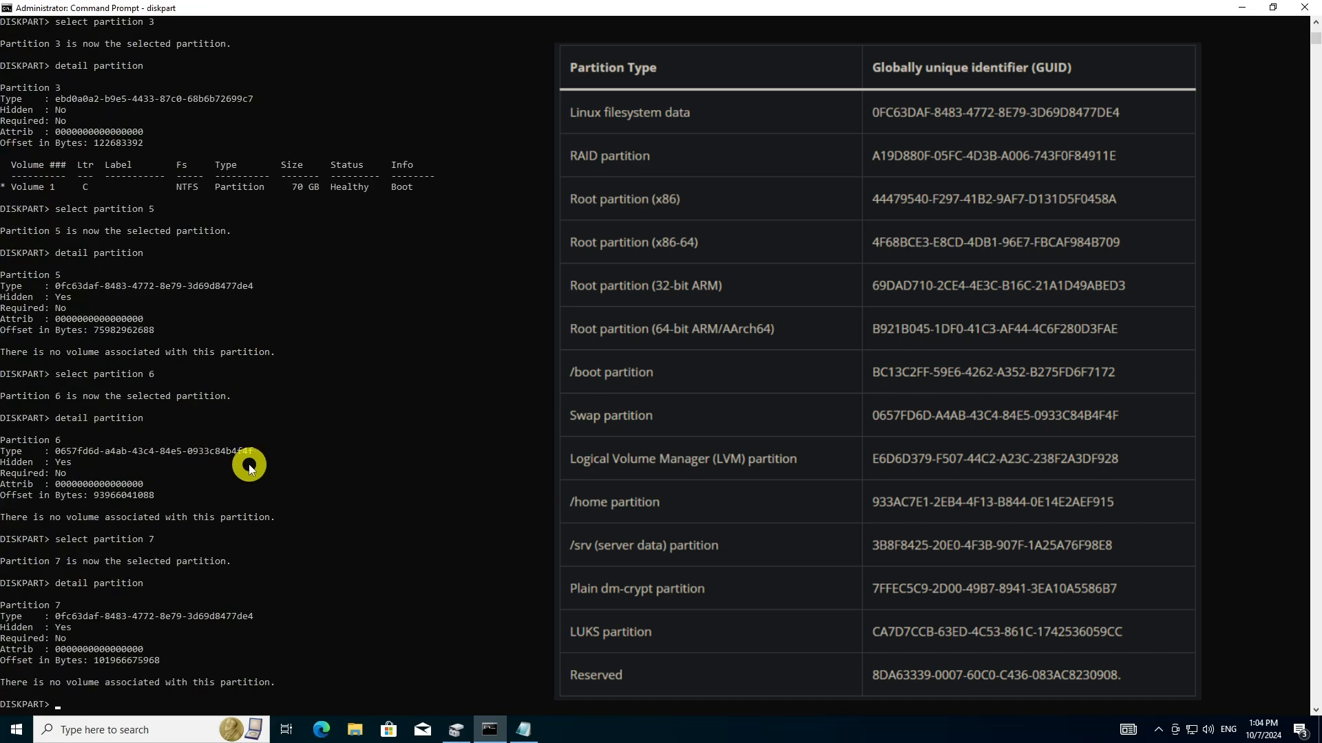
# Highlight partition 7's type GUID and add ", 7" to the partition note in Notepad
pyautogui.moveTo(246, 617); pyautogui.dragTo(134, 615)
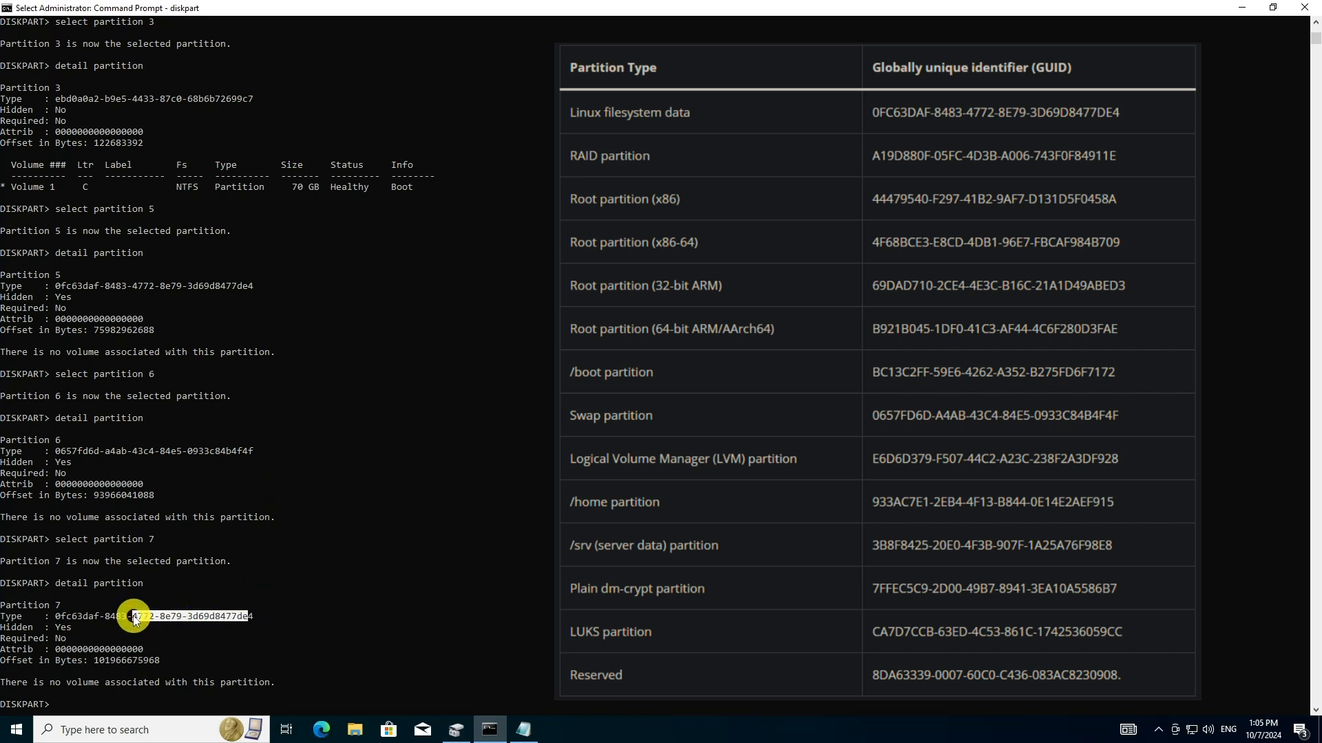
pyautogui.click(523, 730)
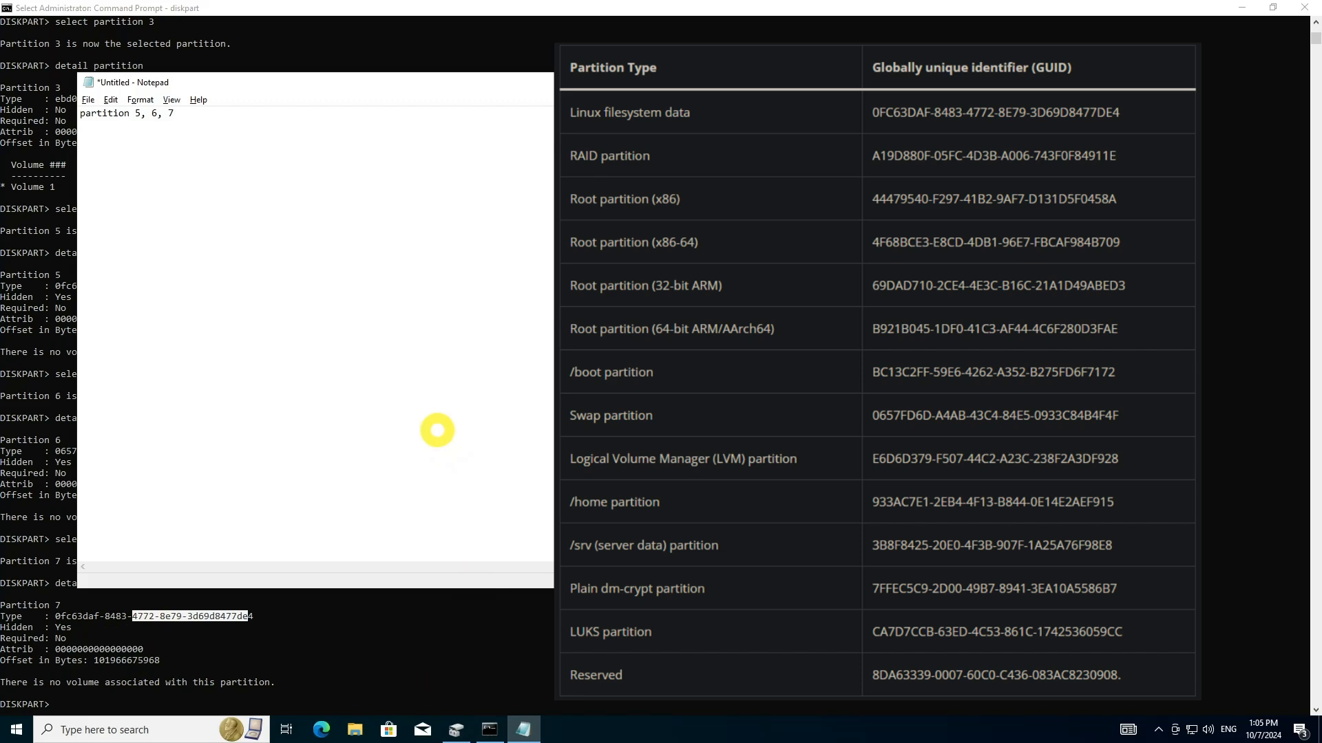
# Return to Command Prompt, select partition 4 and show its details to check the type GUID
pyautogui.hotkey('alt', 'Tab')
pyautogui.scroll(13, 413, 463)
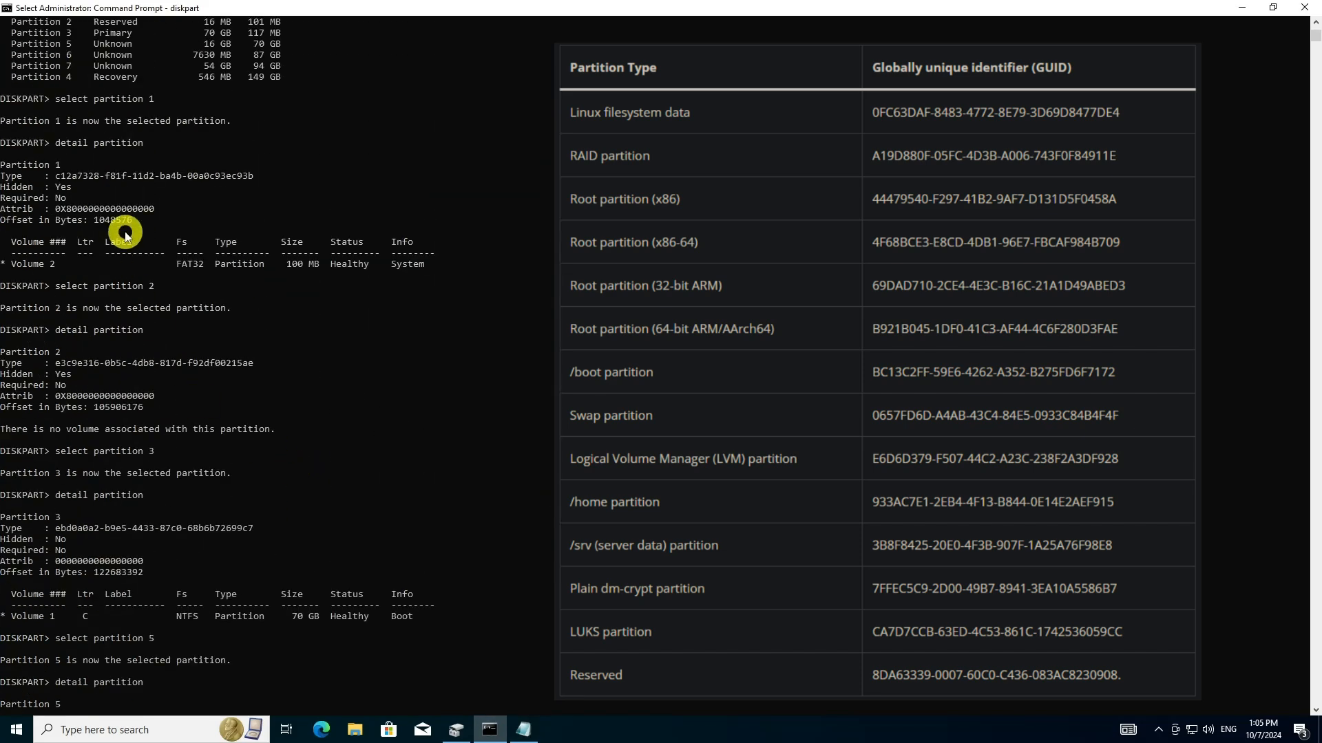
pyautogui.scroll(-5, 329, 462)
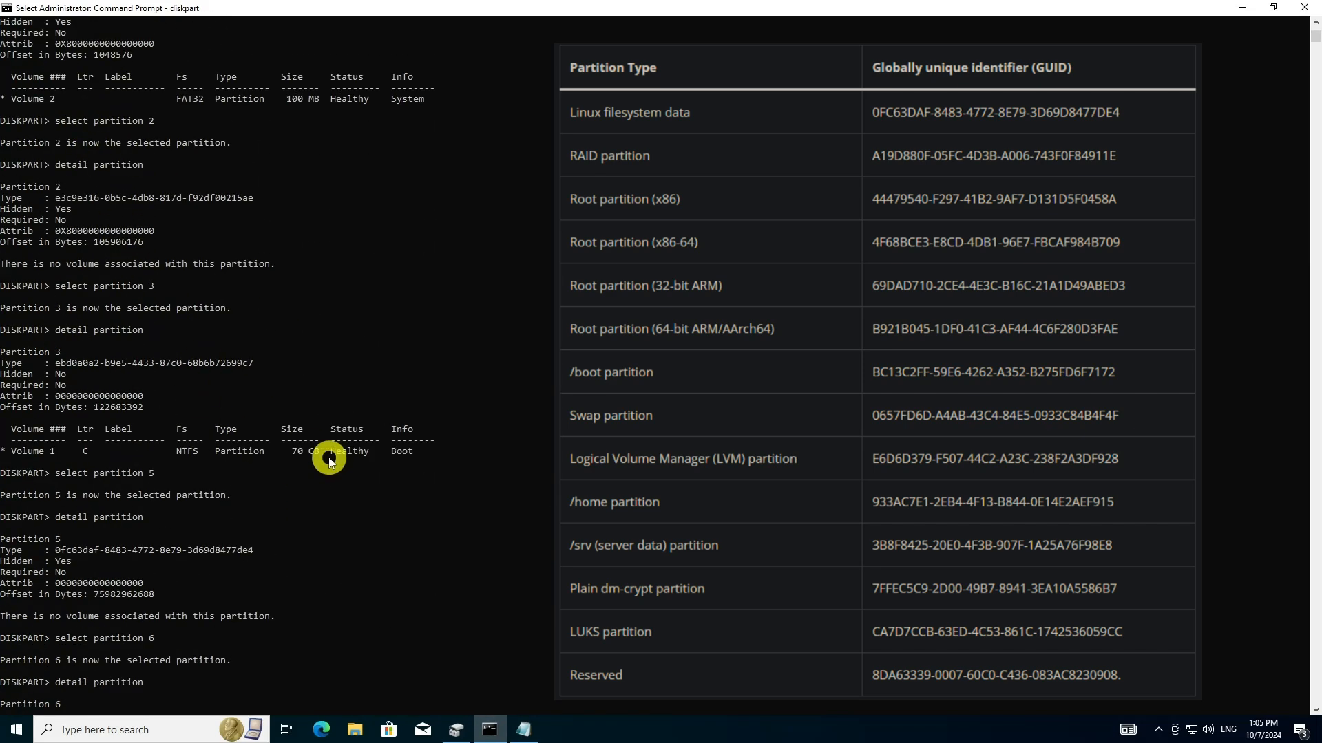
pyautogui.scroll(-10, 329, 461)
pyautogui.write('select partition 6')
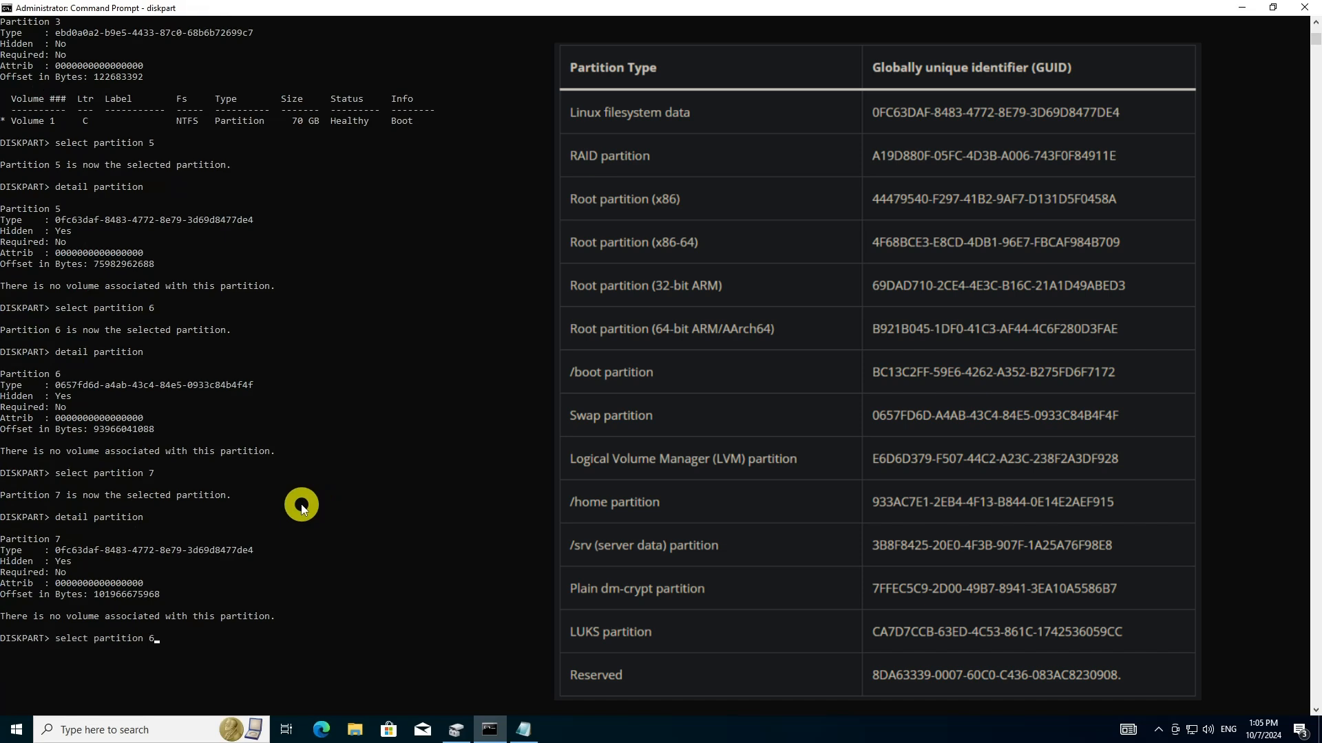
pyautogui.press('Return')
pyautogui.write('detail partition')
pyautogui.press('Return')
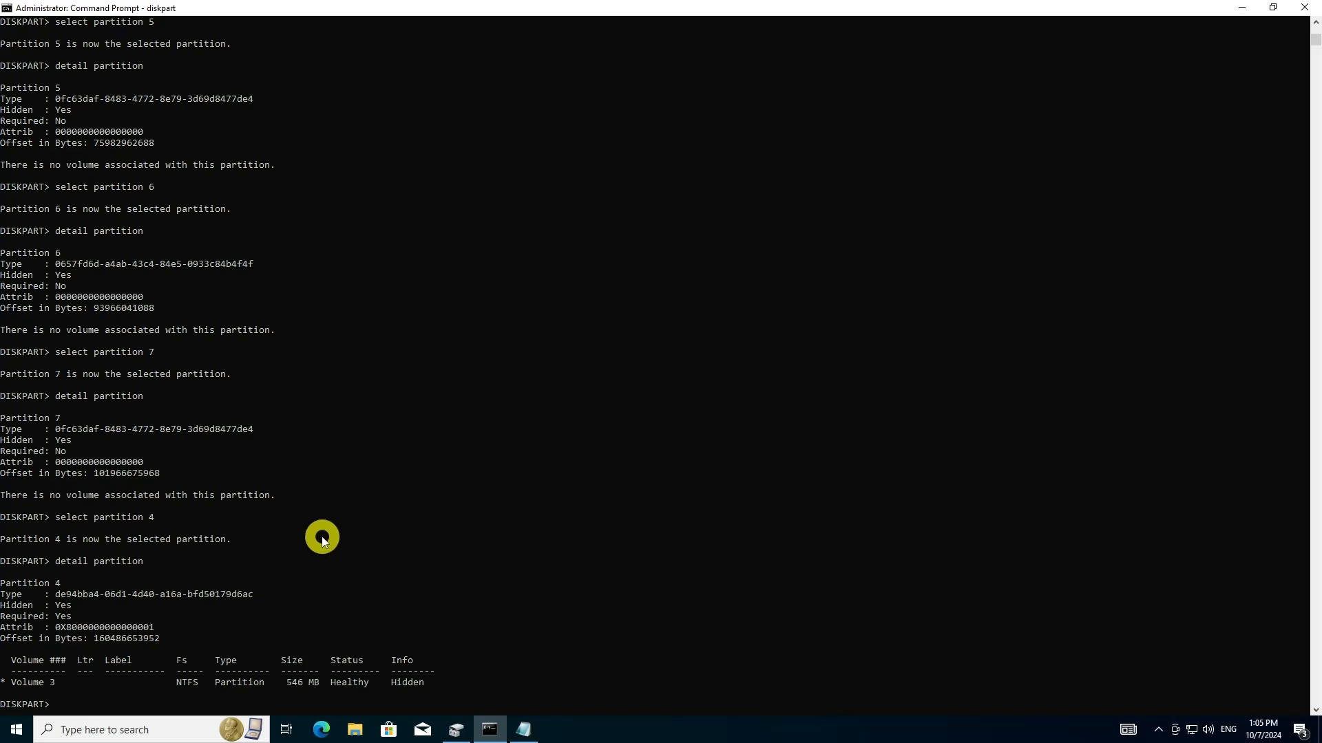
# Compare the partition numbers noted in Notepad with the volume list in Disk Management
pyautogui.click(523, 729)
pyautogui.moveTo(136, 113); pyautogui.dragTo(178, 113)
pyautogui.click(178, 114)
pyautogui.click(462, 731)
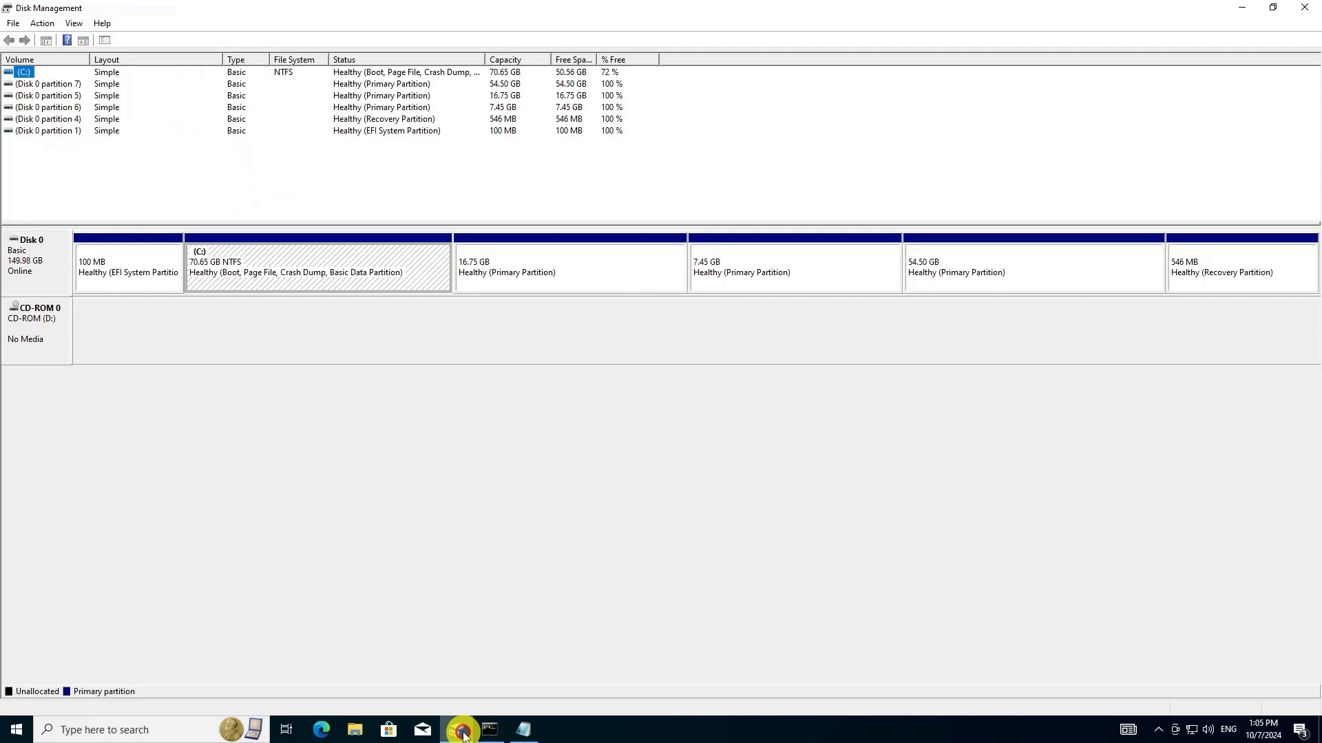
pyautogui.click(525, 733)
pyautogui.moveTo(131, 115); pyautogui.dragTo(198, 112)
pyautogui.click(53, 177)
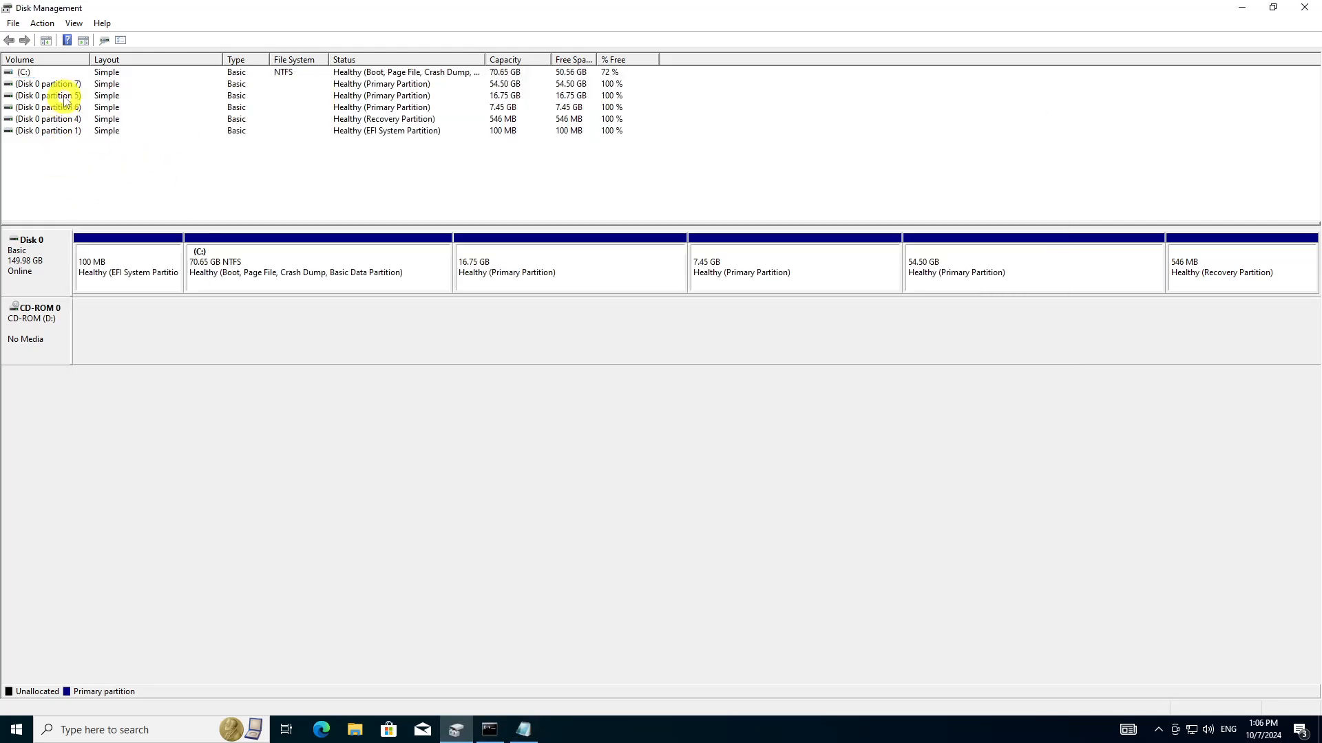
# Delete the Disk 0 partition 5 volume in Disk Management, accepting the removal of a partition not created by Windows
pyautogui.rightClick(62, 95)
pyautogui.click(148, 232)
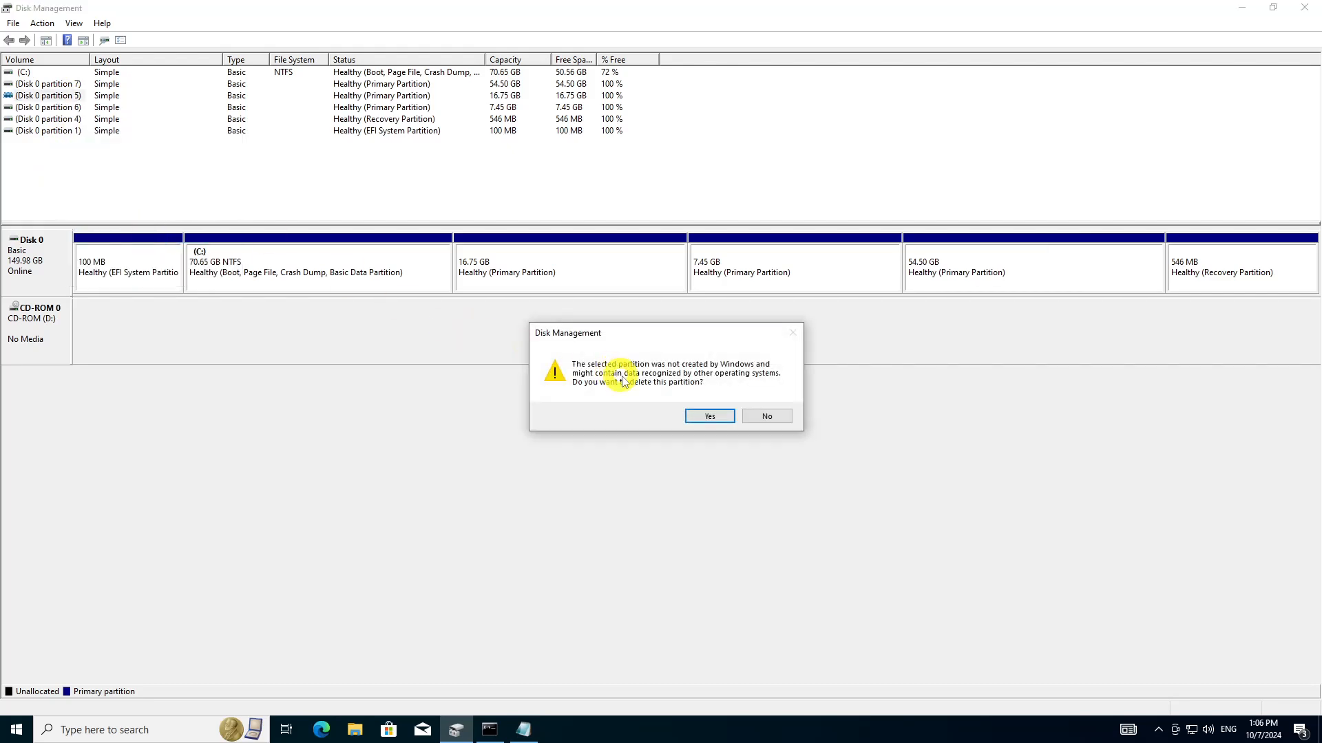
pyautogui.click(701, 416)
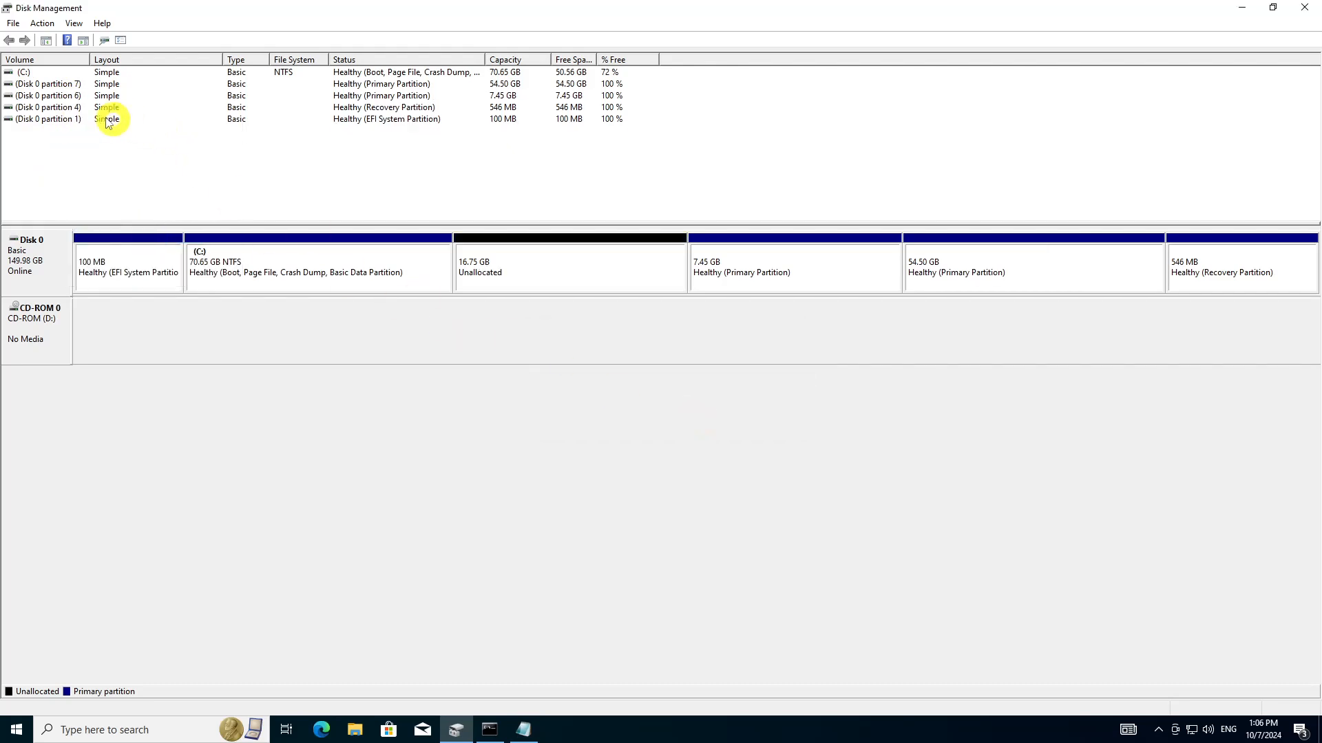
# Delete the Disk 0 partition 6 volume and confirm its removal
pyautogui.rightClick(63, 96)
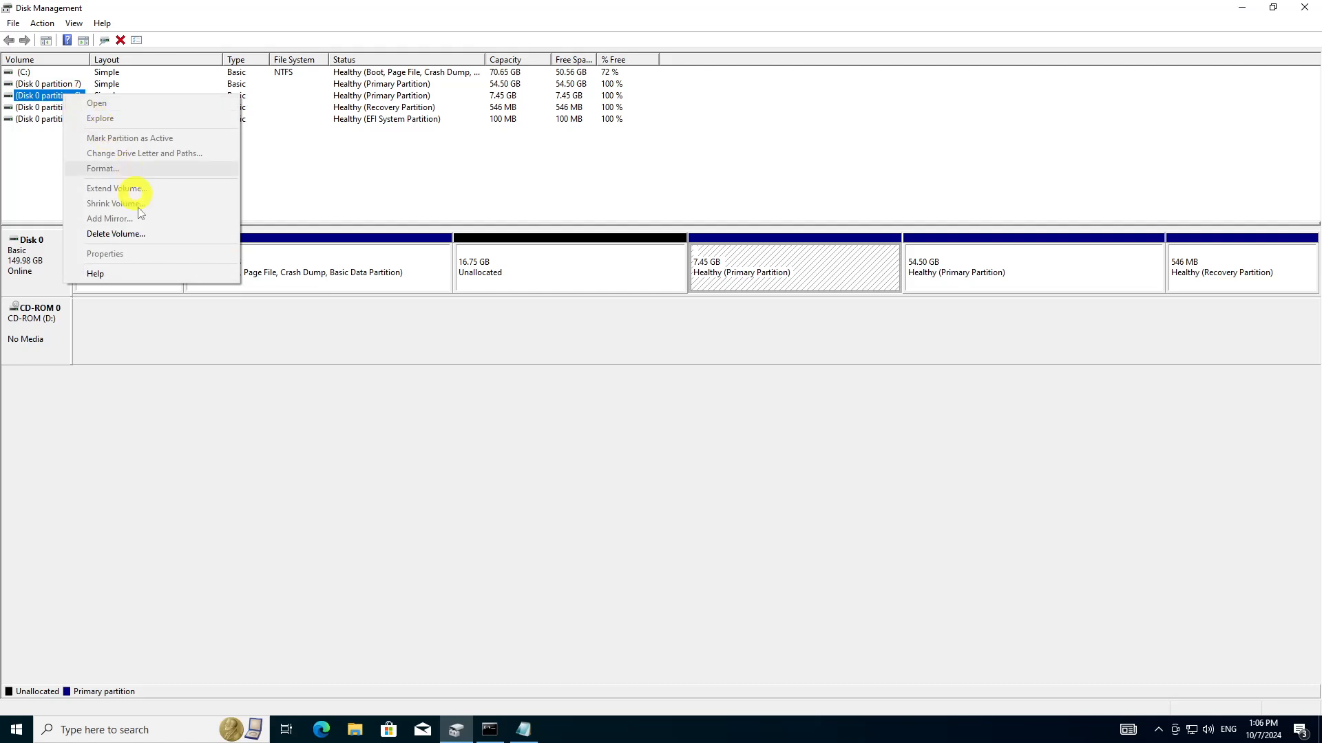
pyautogui.click(137, 234)
pyautogui.click(688, 416)
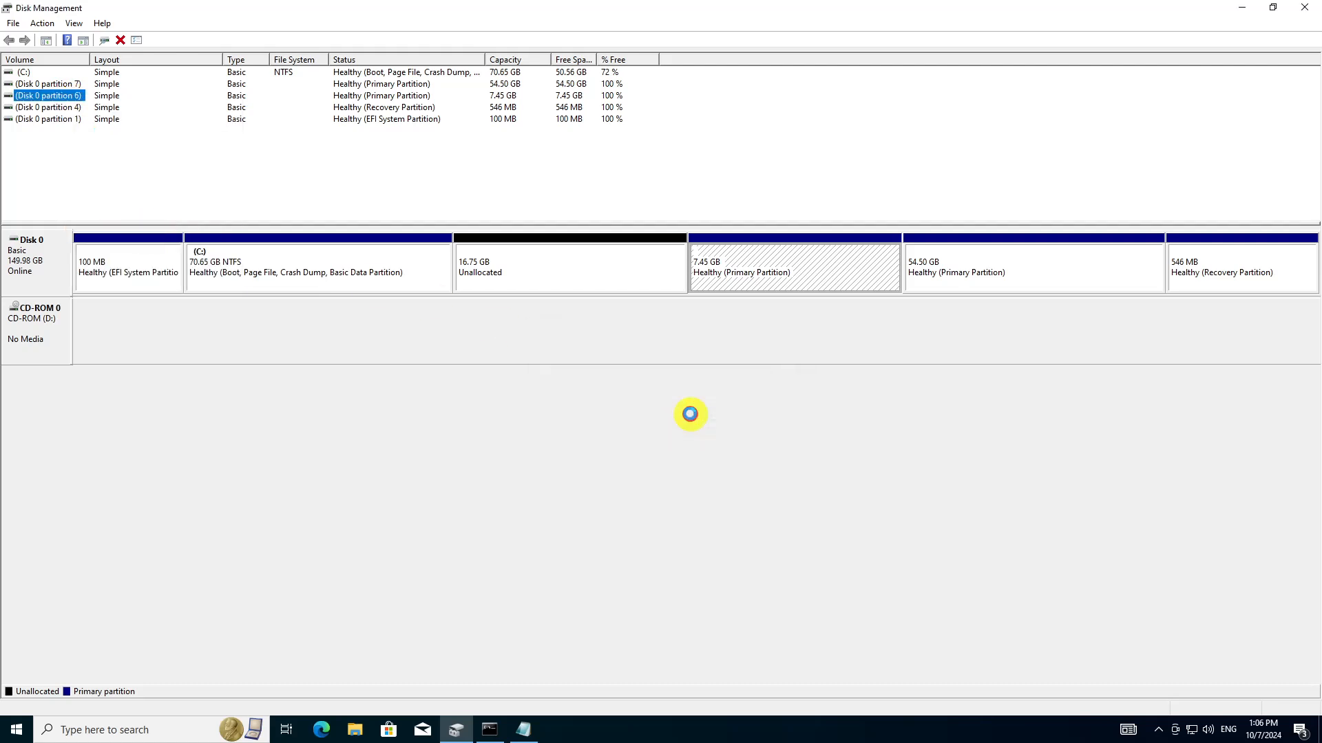
# Delete the Disk 0 partition 7 volume, confirm its removal and select the resulting unallocated space
pyautogui.click(67, 86)
pyautogui.rightClick(68, 86)
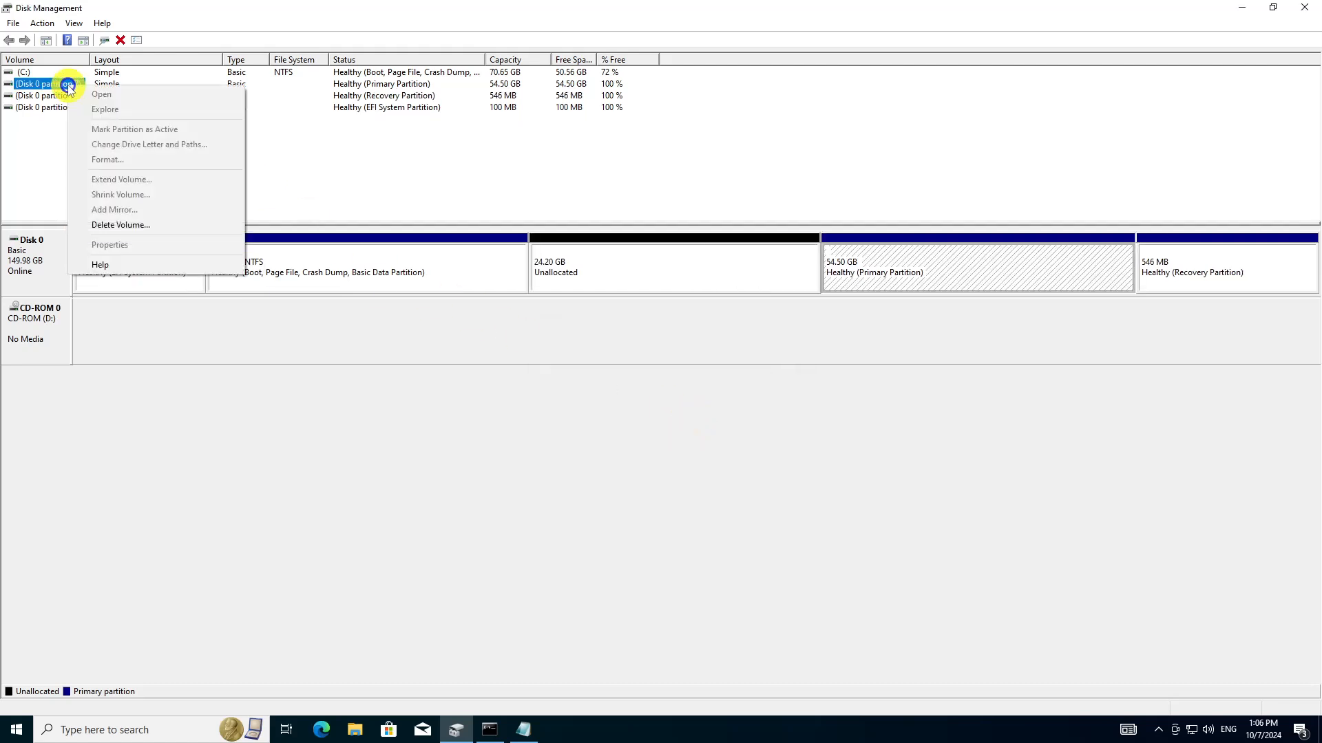
pyautogui.click(149, 230)
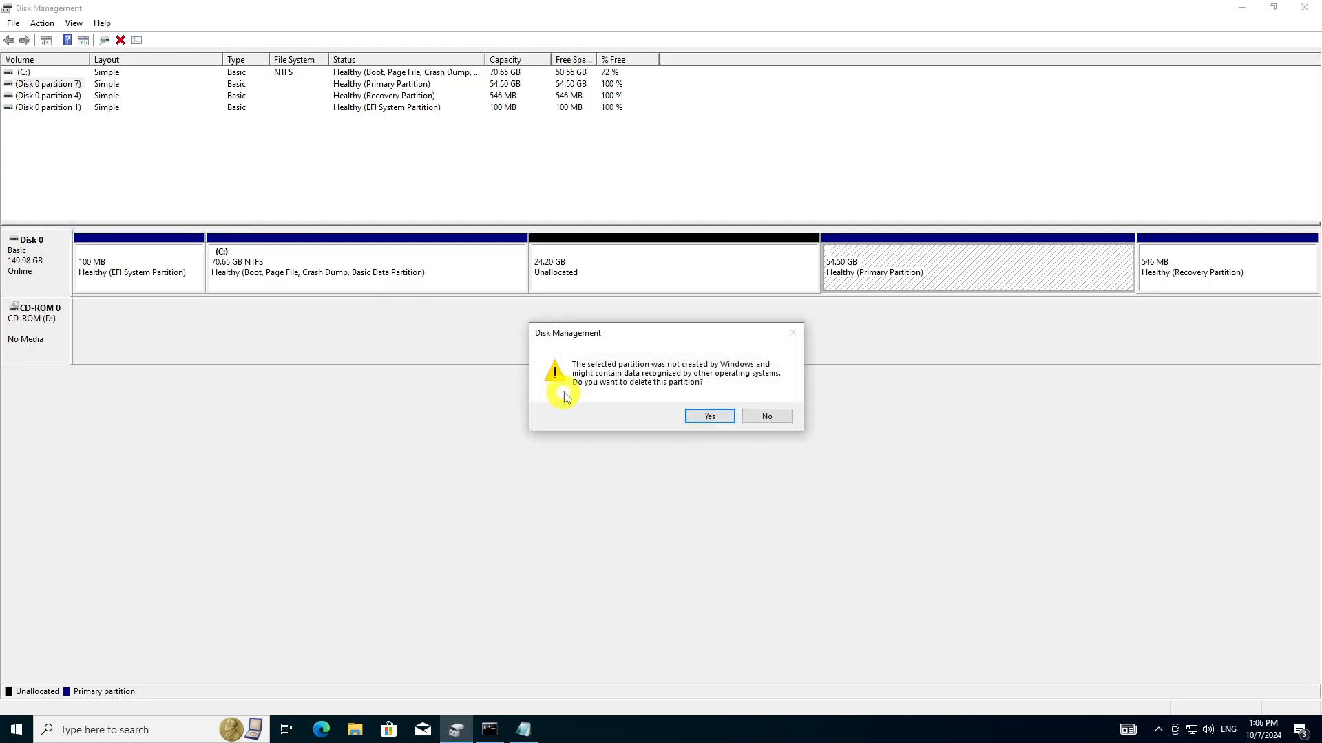
pyautogui.click(704, 416)
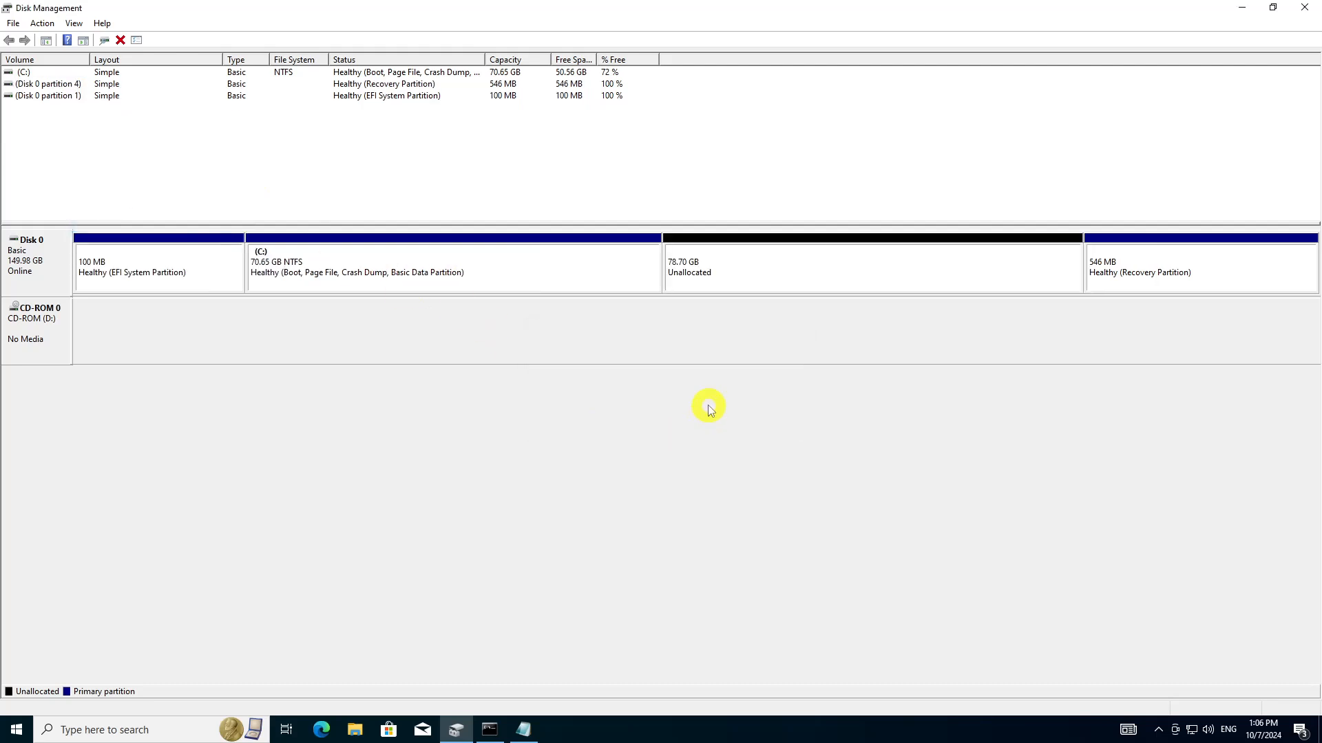
pyautogui.click(718, 273)
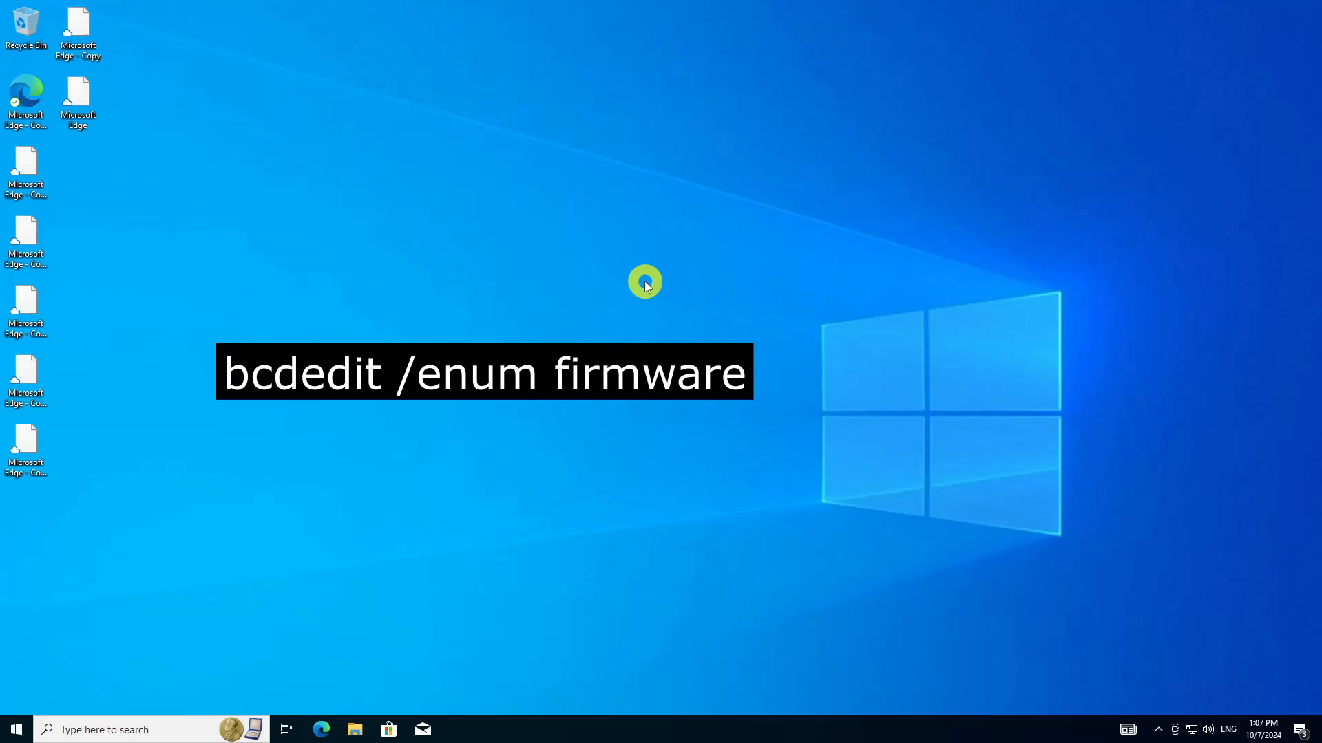
# Search for Command Prompt and open it with administrator rights
pyautogui.click(16, 730)
pyautogui.write('cmnd')
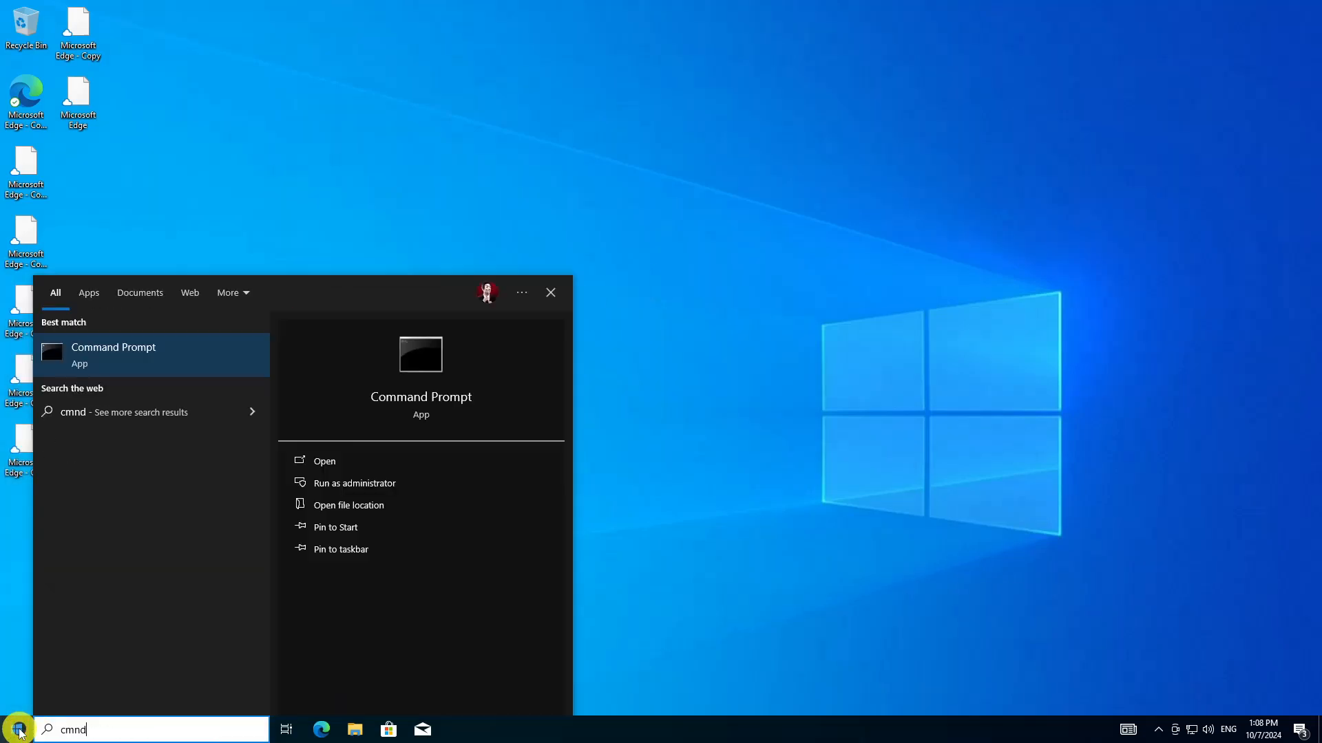
pyautogui.click(355, 483)
pyautogui.click(553, 456)
# List the firmware boot entries with the command bcdedit /enum firmware
pyautogui.click(778, 155)
pyautogui.write('bcdedit /enum firmware')
pyautogui.press('Return')
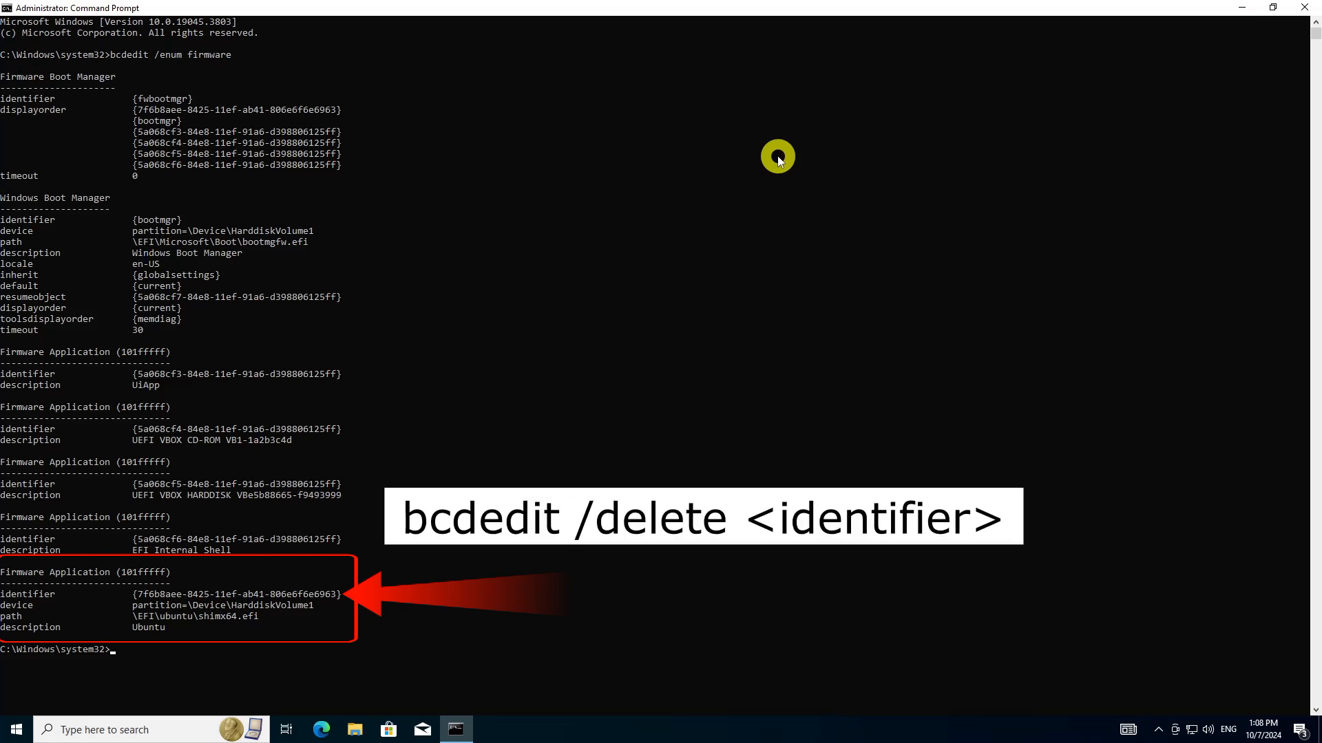
# Delete the Ubuntu firmware boot entry by running bcdedit /delete with its copied identifier {7f6b8aee-8425-11ef-ab41-806e6f6e6963}
pyautogui.write('bcdedit /delete')
pyautogui.moveTo(134, 596); pyautogui.dragTo(337, 601)
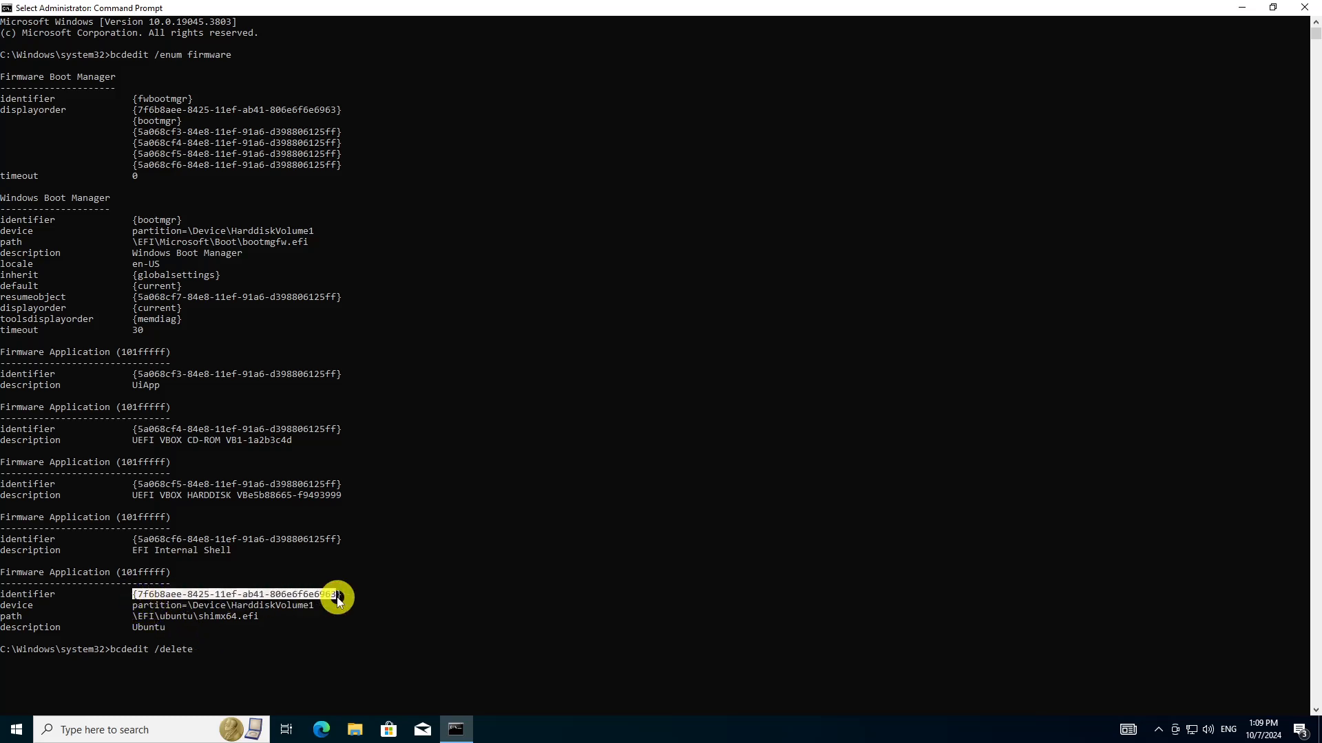
pyautogui.rightClick(335, 599)
pyautogui.rightClick(266, 650)
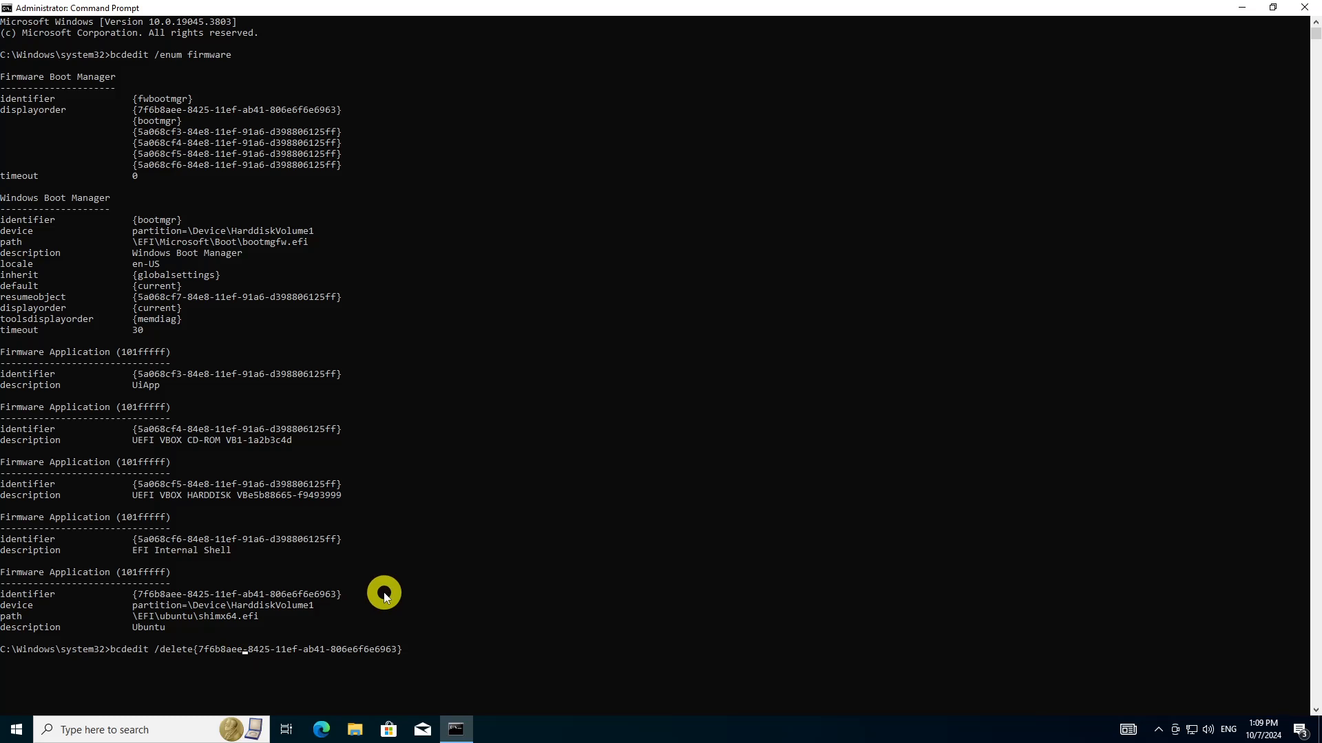
pyautogui.press('Return')
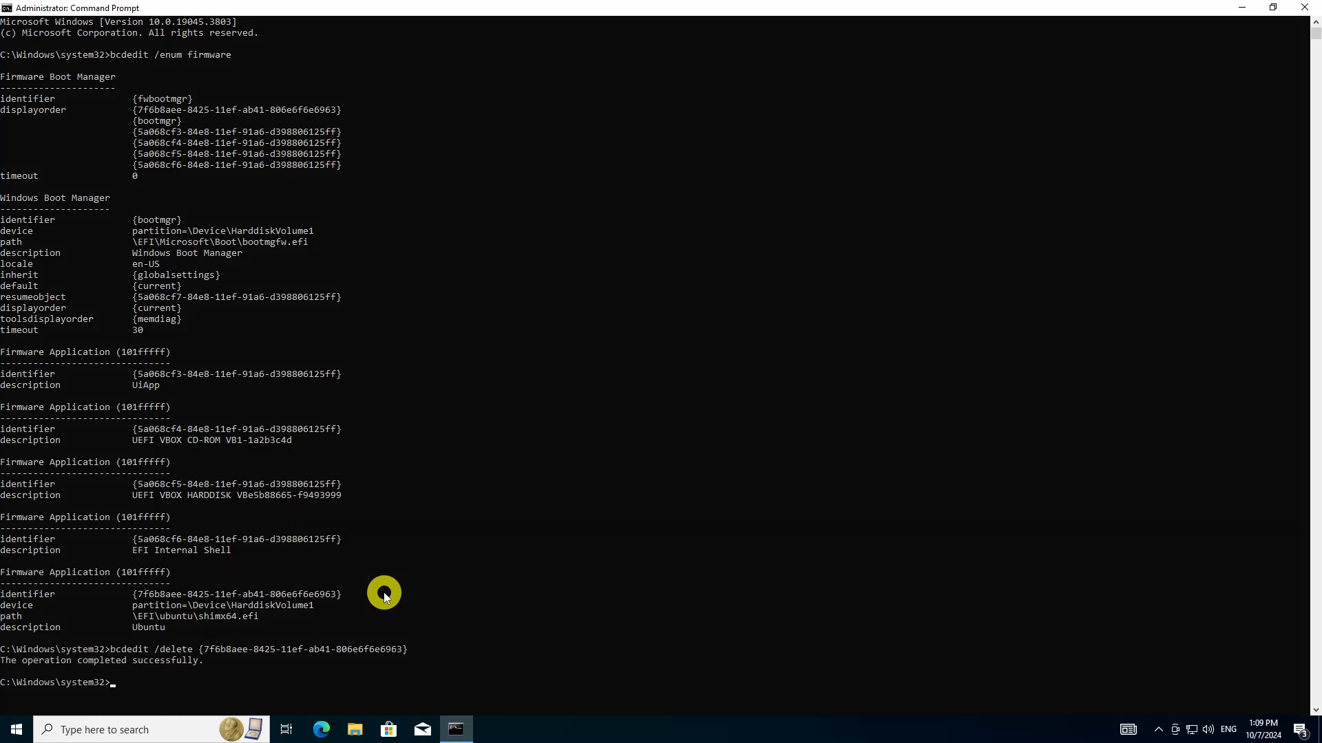